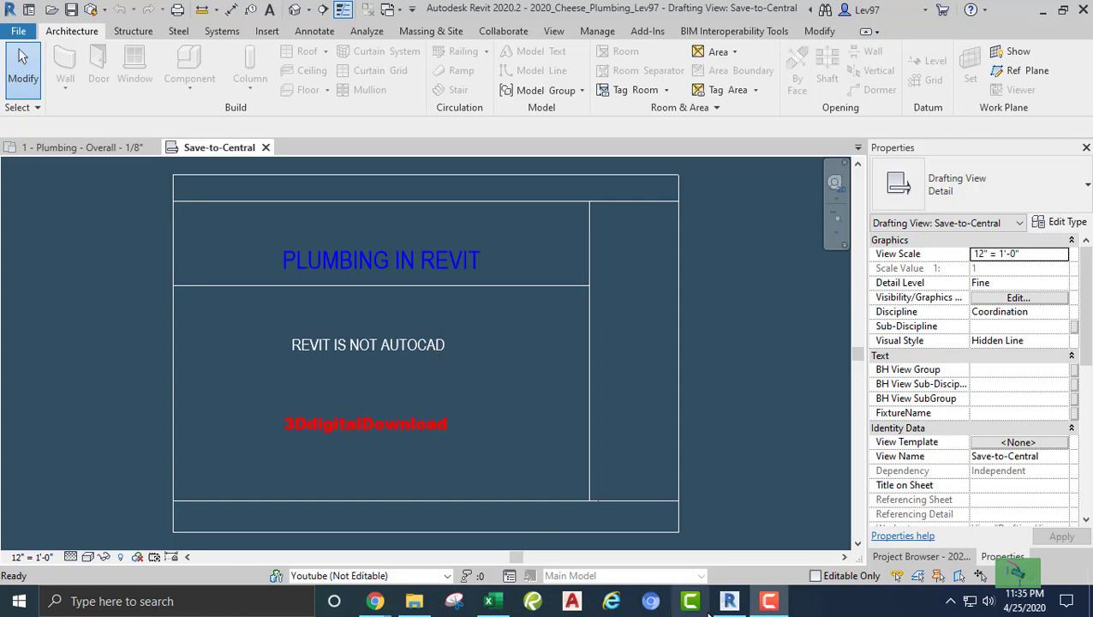
- Cancel closing the Save-to-Central view and bring up R2020_Original's 1 - Plumbing - Overall - 1/8" plan
mouse_move(750, 605)
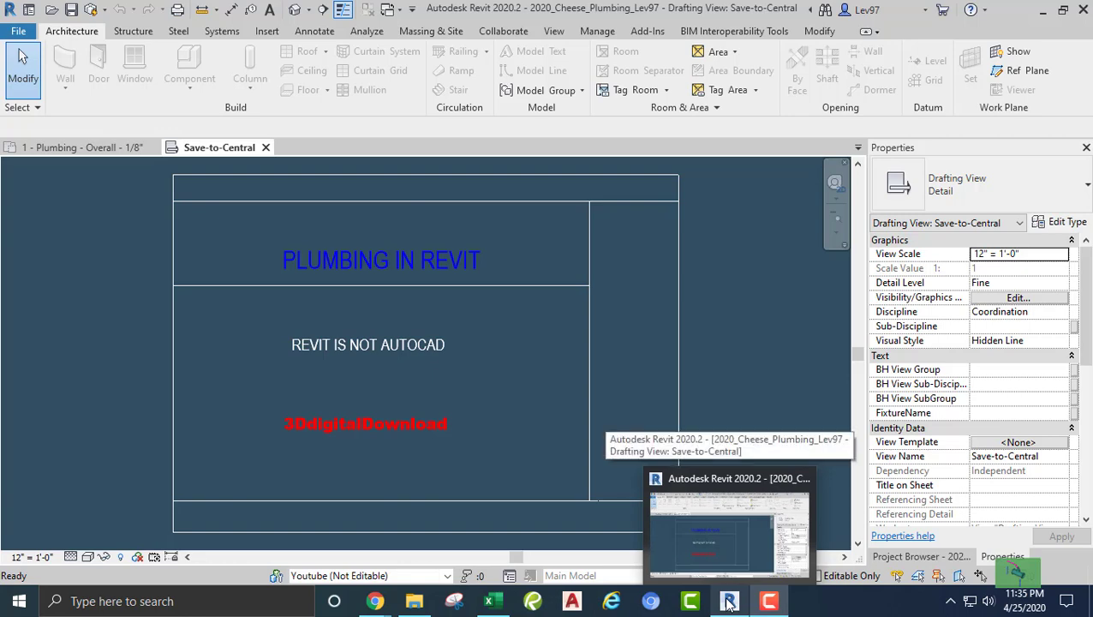
click(265, 148)
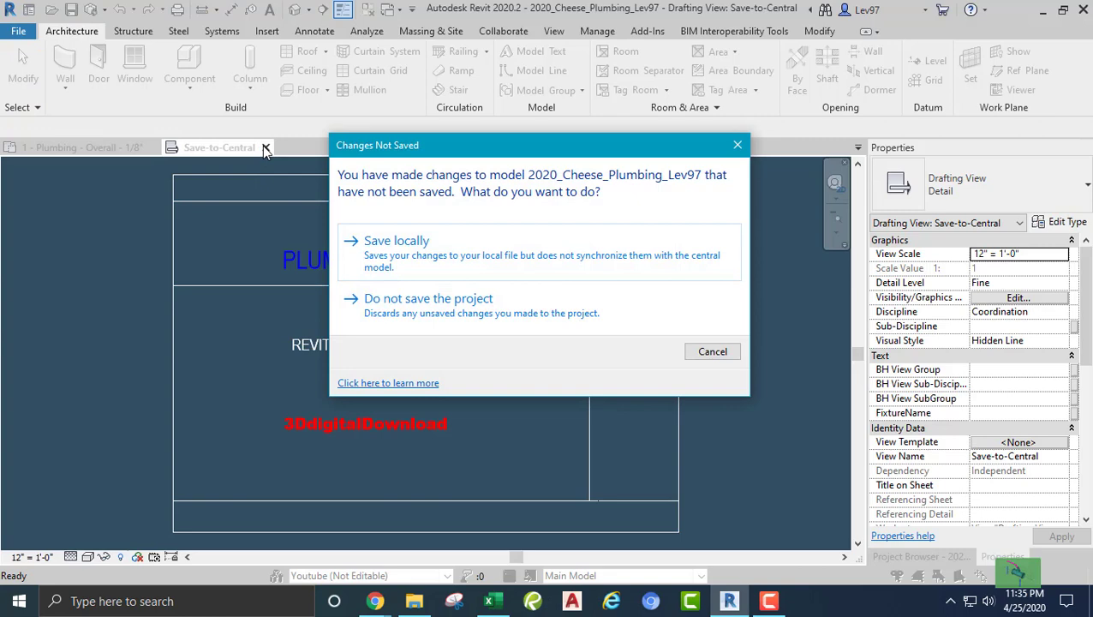
click(719, 352)
click(82, 146)
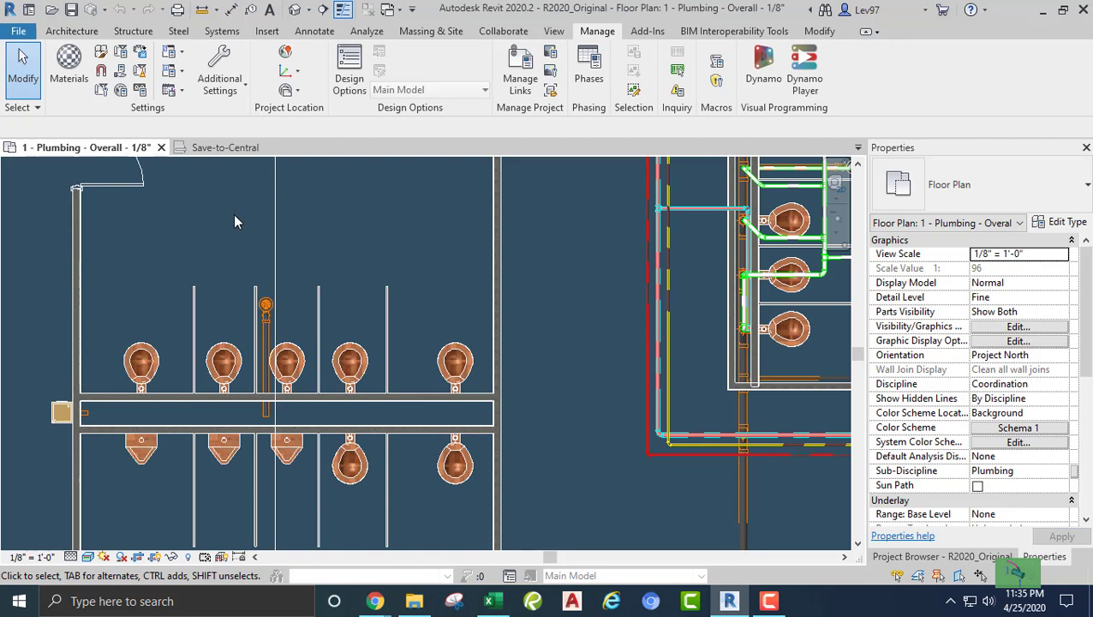
- Confirm the original model's vertical pipe is type PVC, then return to the Lev97 Save-to-Central view
click(269, 343)
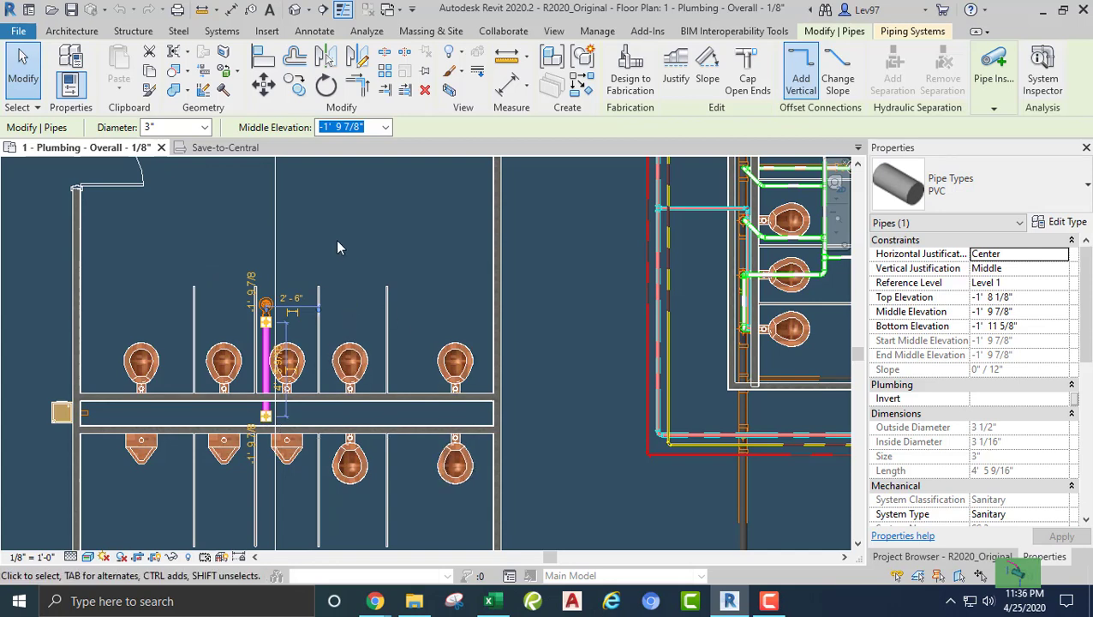
click(213, 149)
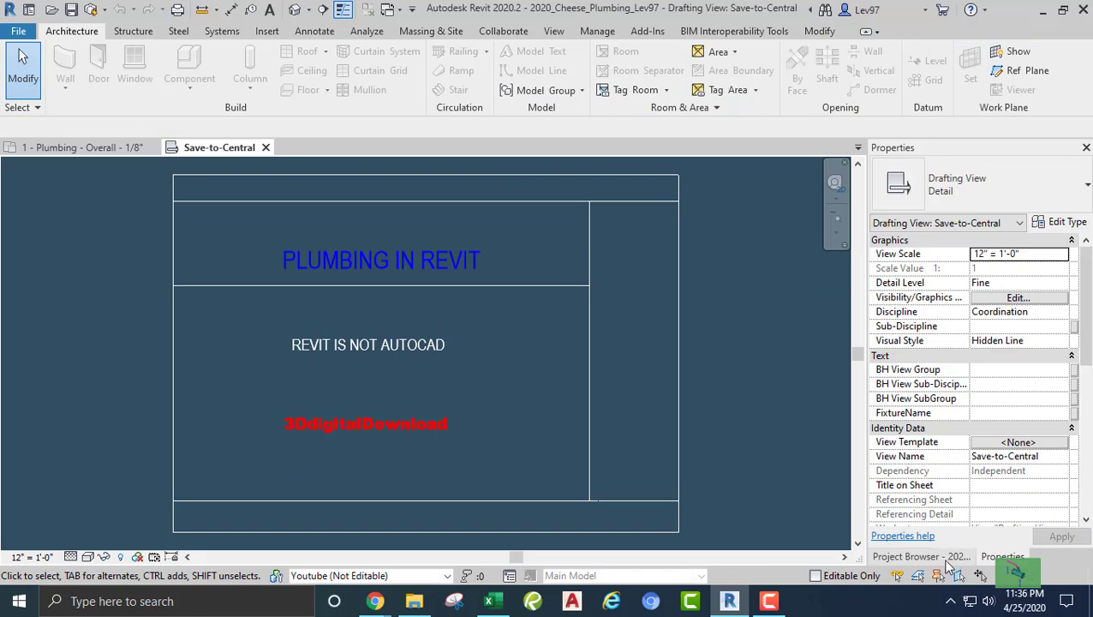
- Open Lev97's Level 1 enlarged northeast floor plan and close the Save-to-Central view
click(943, 557)
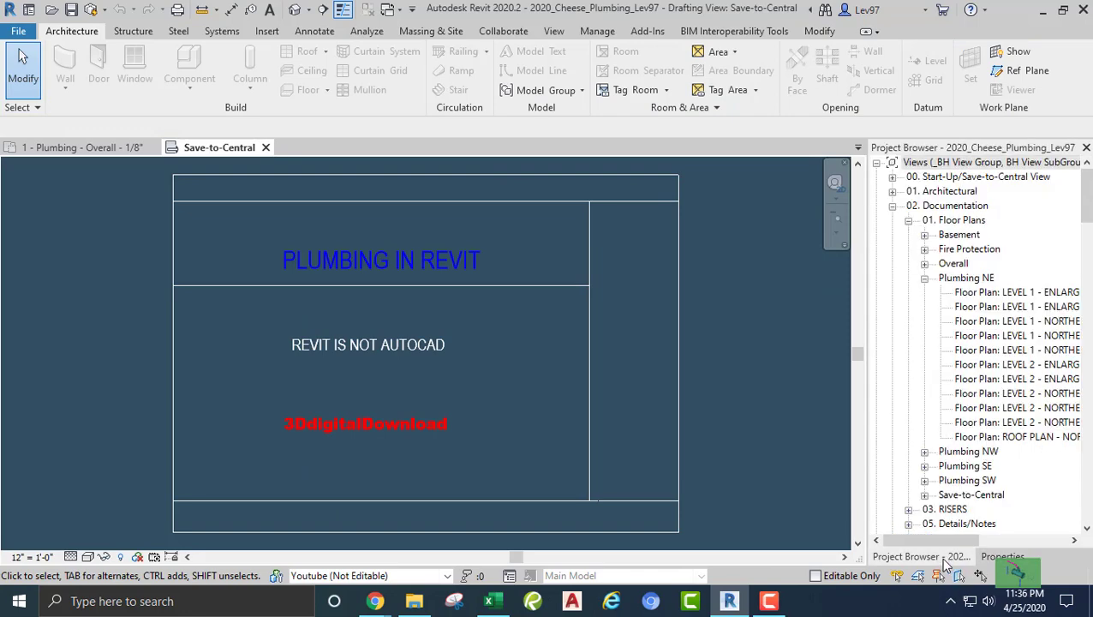
click(984, 294)
double_click(984, 294)
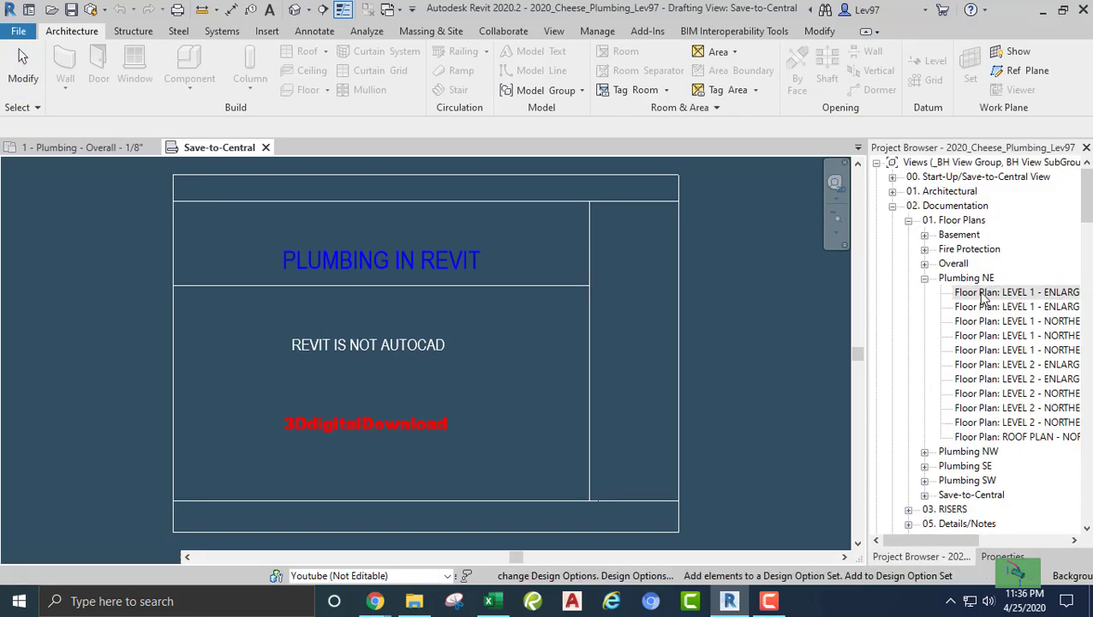
click(258, 147)
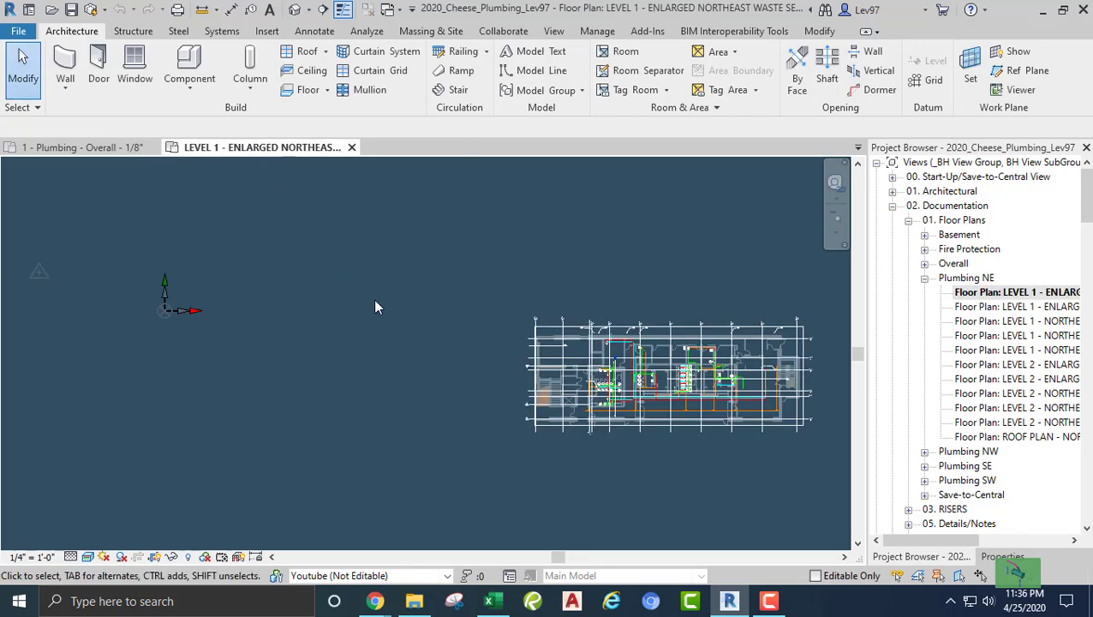
- Zoom to the restroom waste piping and confirm the horizontal pipe below the toilets is PVC_Sanitary
middle_drag(374, 305, 181, 288)
scroll(405, 351, up, 3)
scroll(405, 352, up, 5)
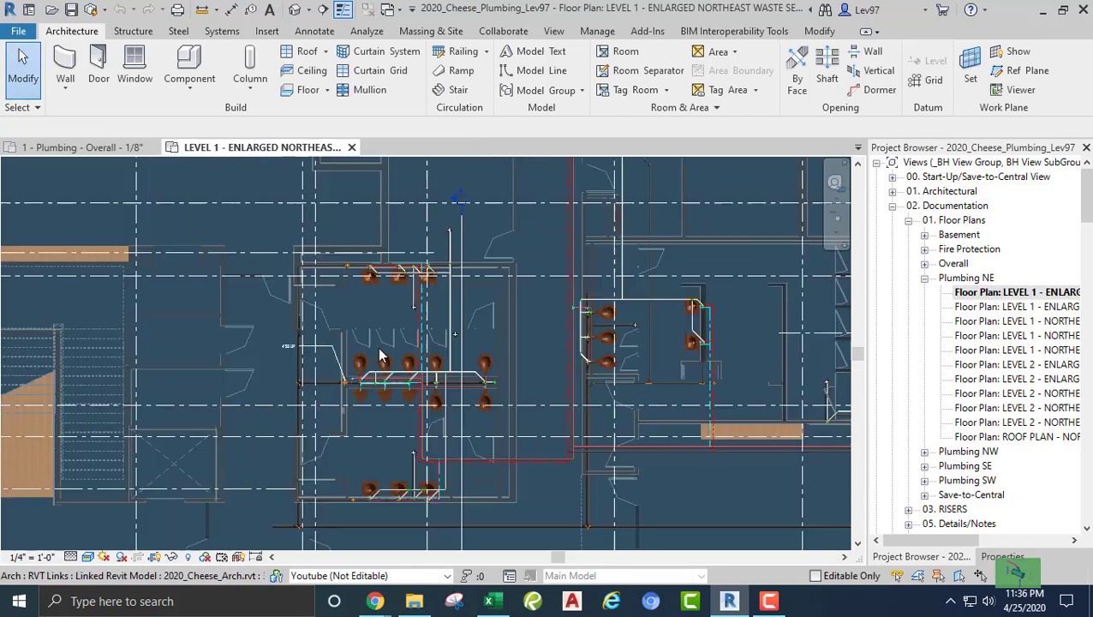
middle_drag(422, 278, 366, 263)
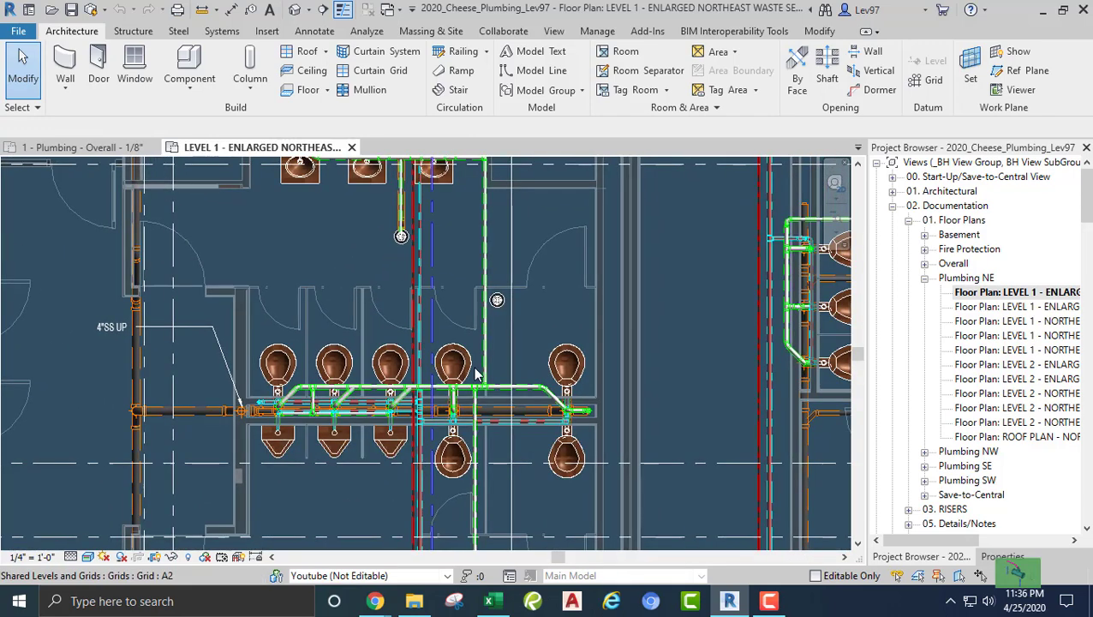
click(528, 415)
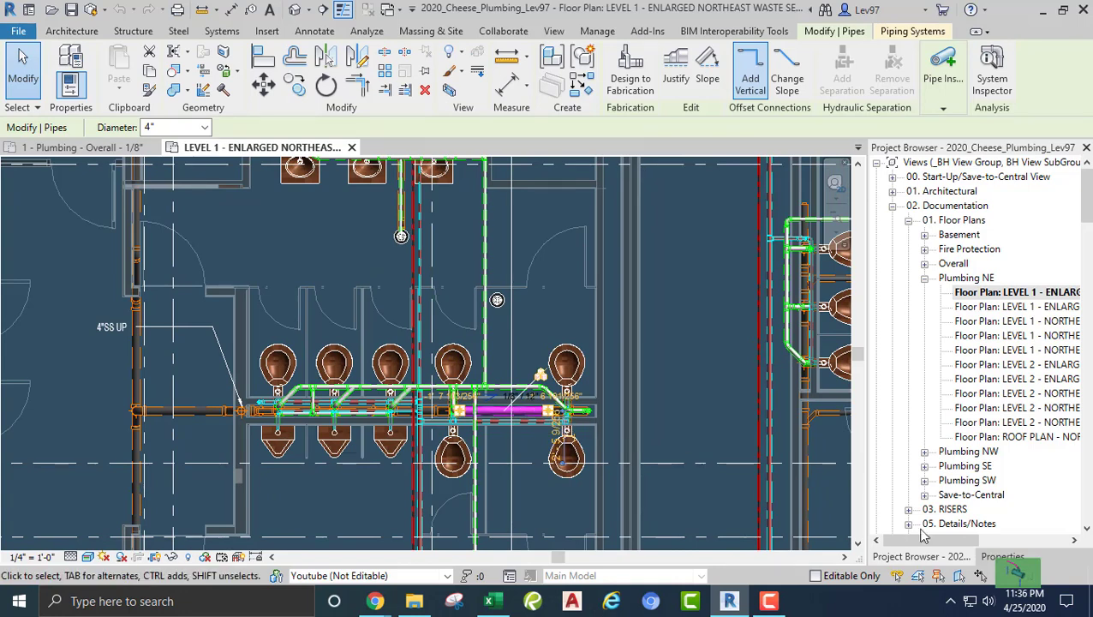
click(1003, 556)
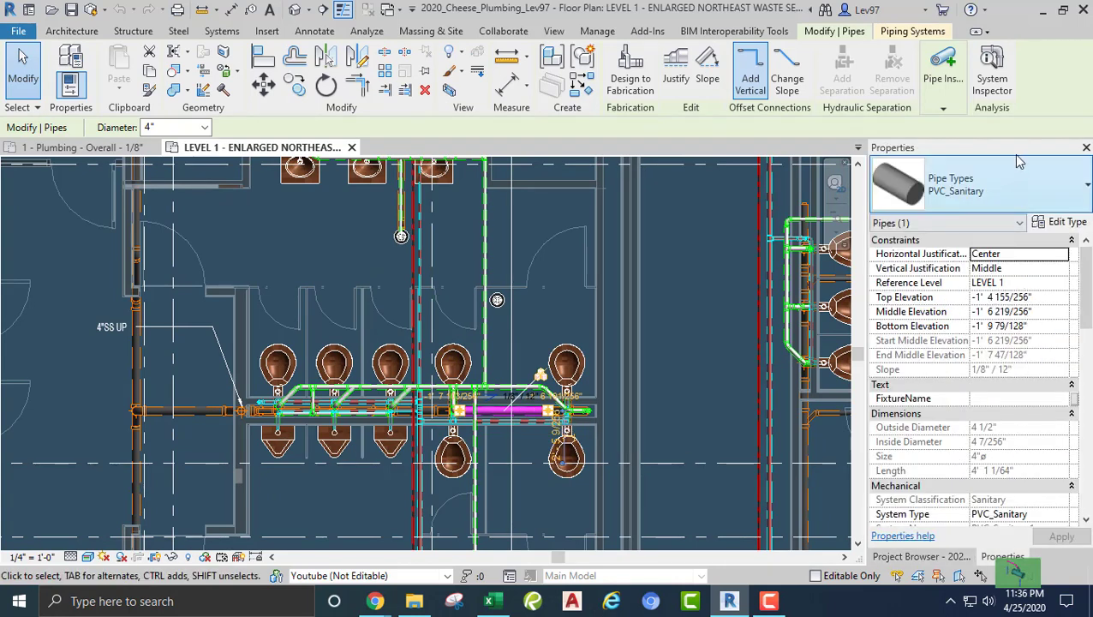
click(1018, 189)
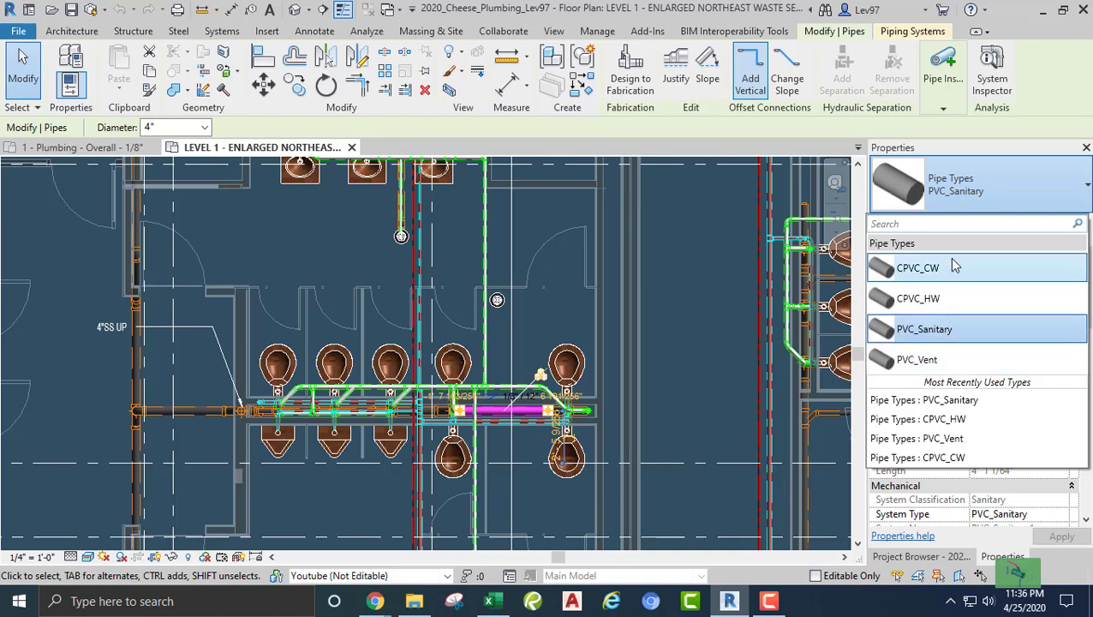
click(689, 276)
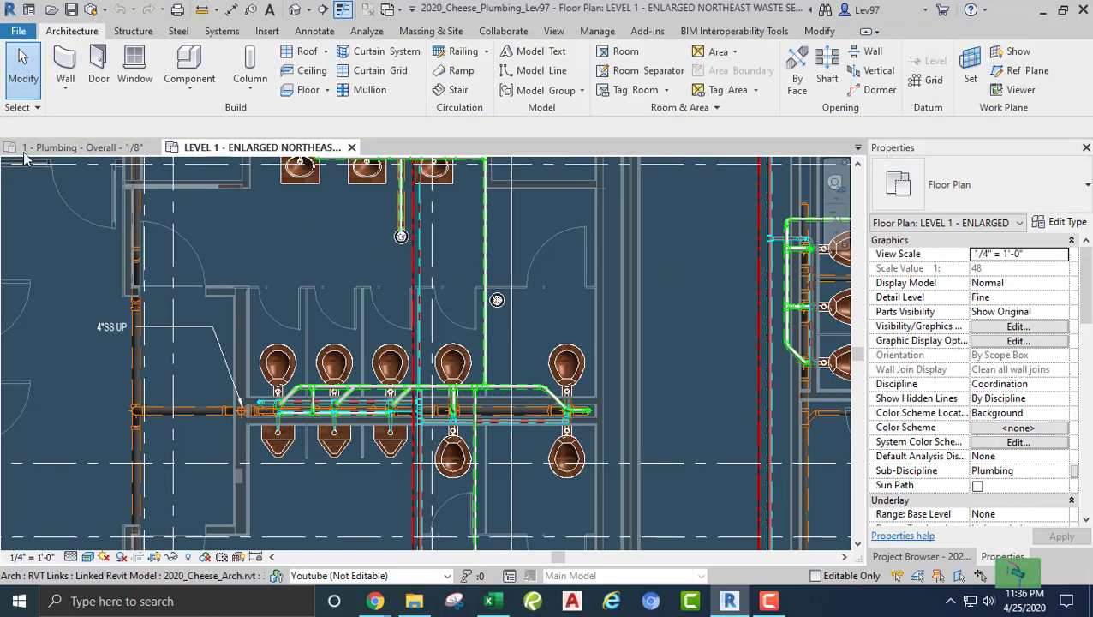
- Back in the overall plumbing plan, open the type properties of the vertical 3" PVC pipe
click(57, 148)
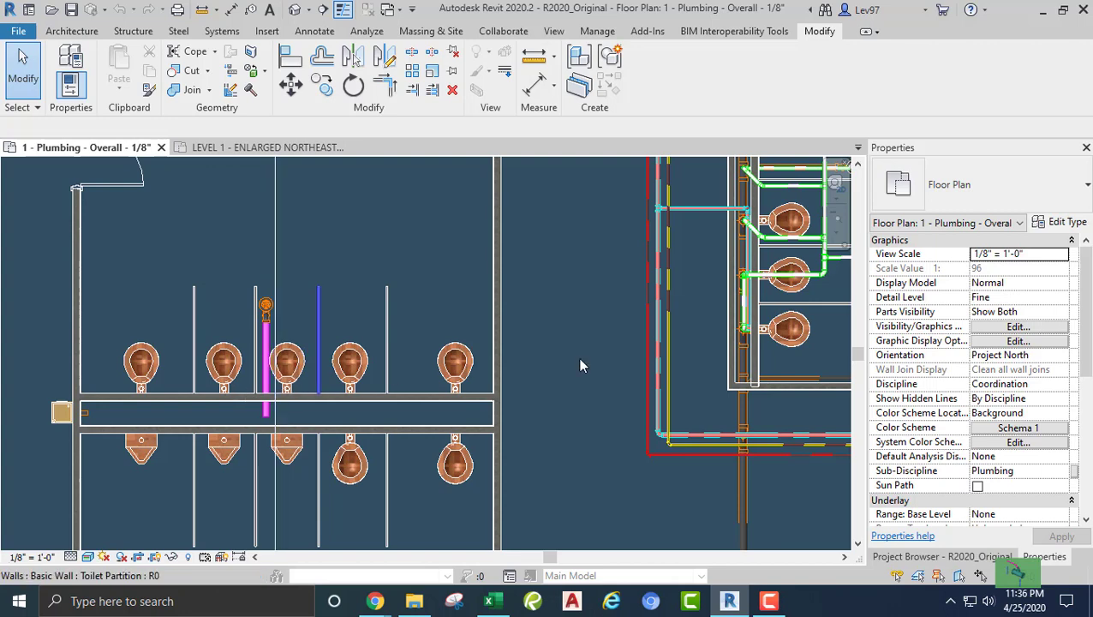
click(941, 556)
click(1044, 556)
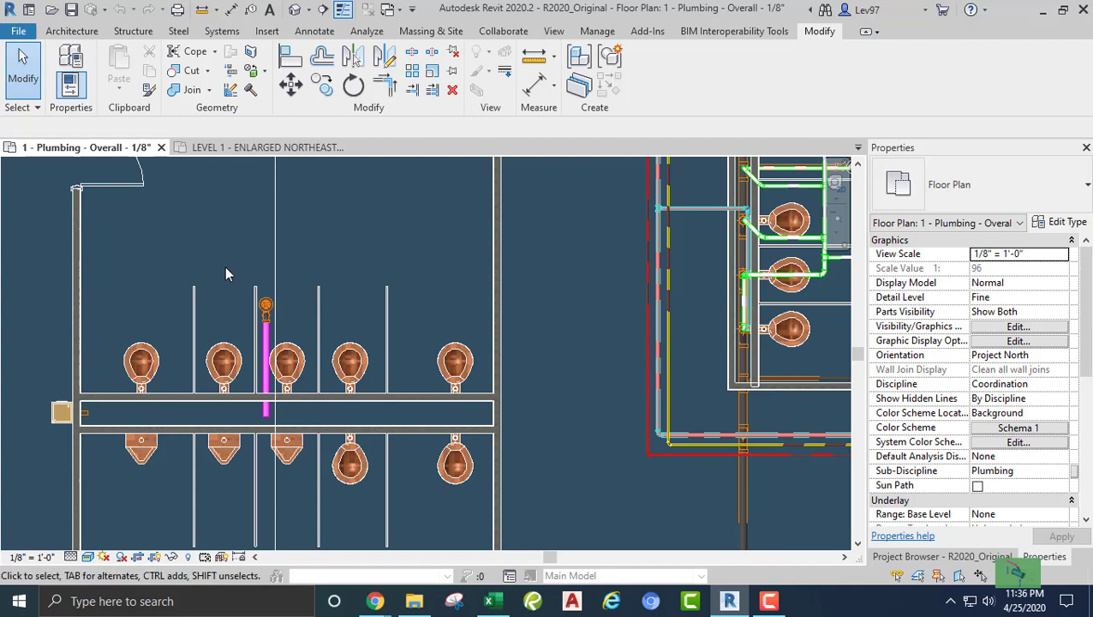
middle_drag(226, 267, 377, 239)
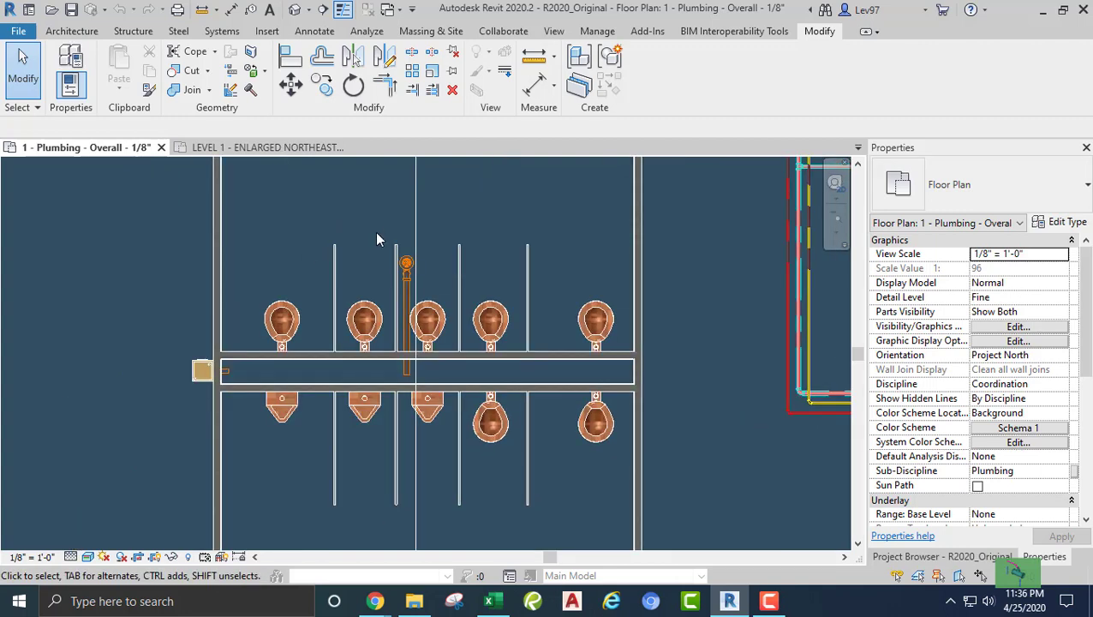
click(407, 302)
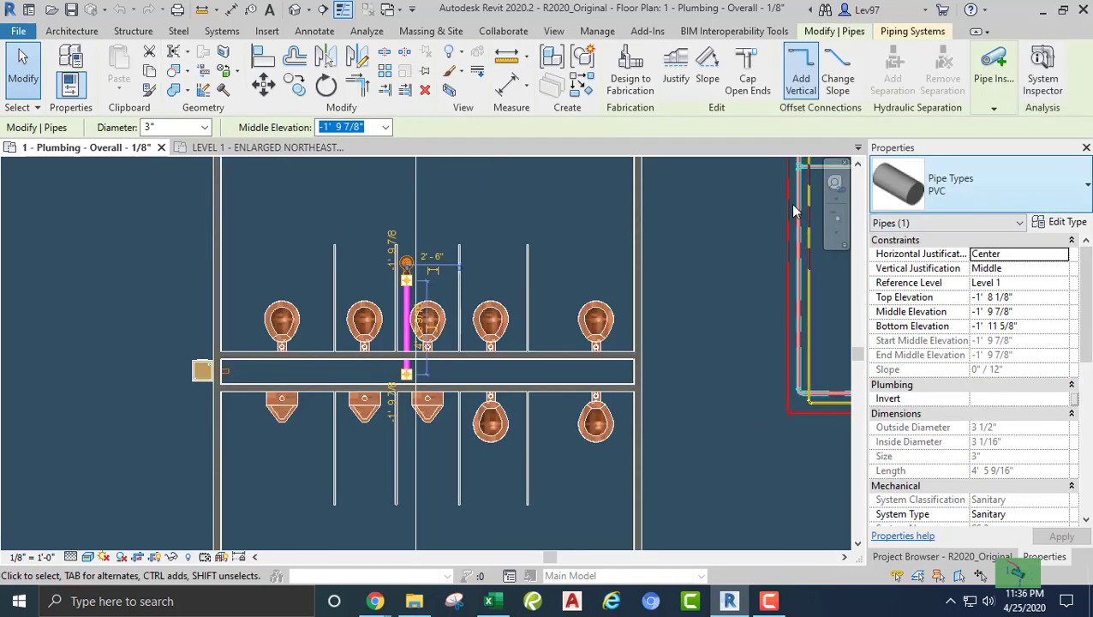
click(1063, 222)
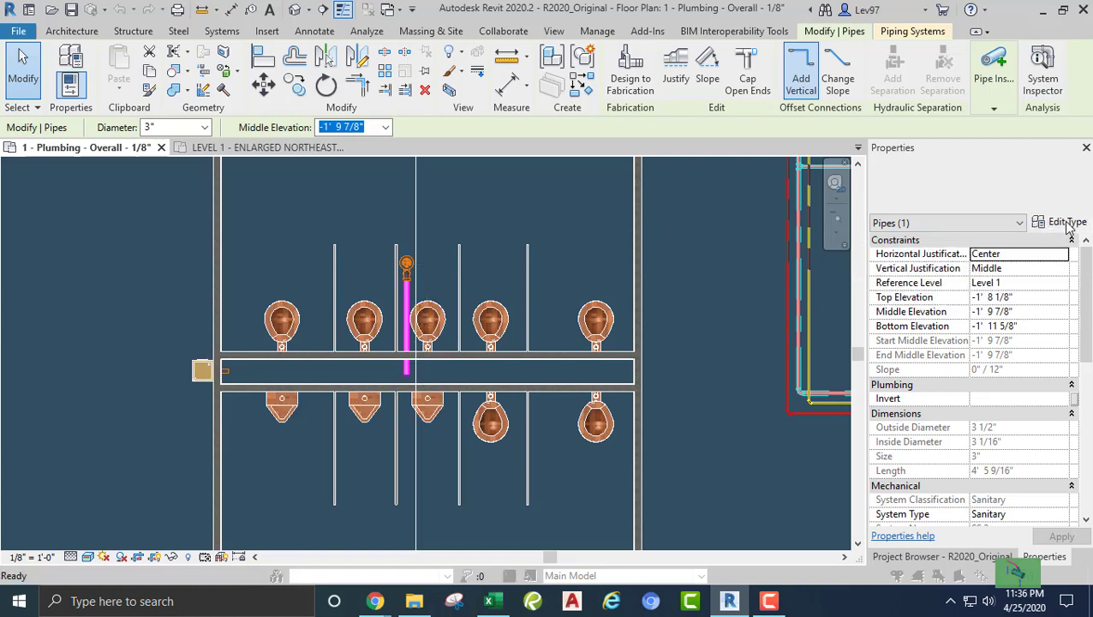
- Review PVC routing preferences (Plastic - Schedule 40, PVC Sch 40 DWV fittings) and cancel both dialogs
click(782, 195)
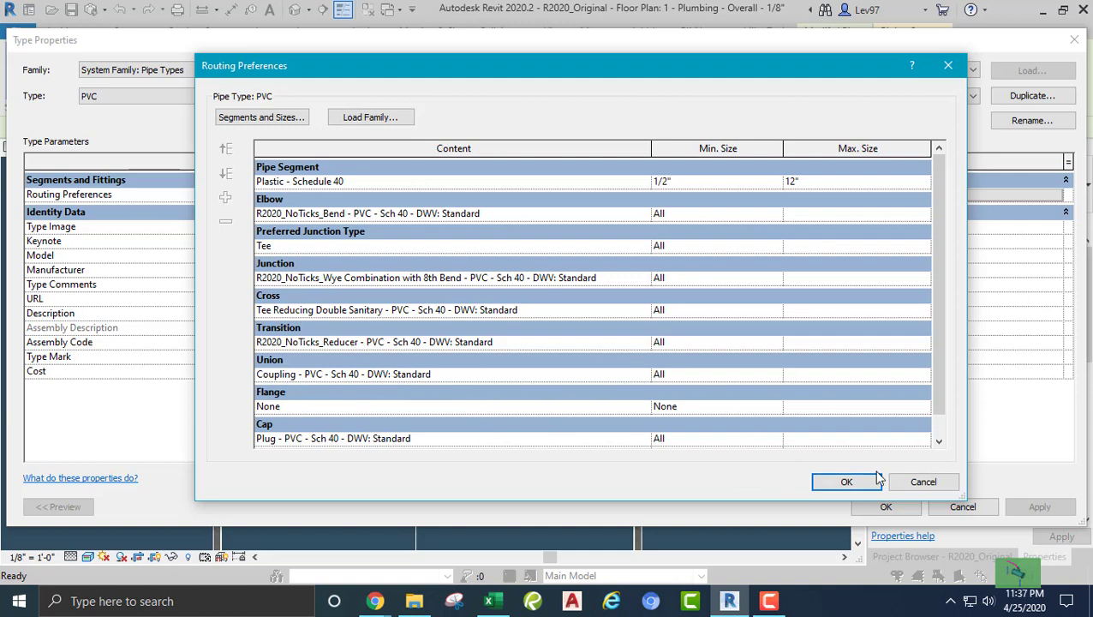
click(930, 483)
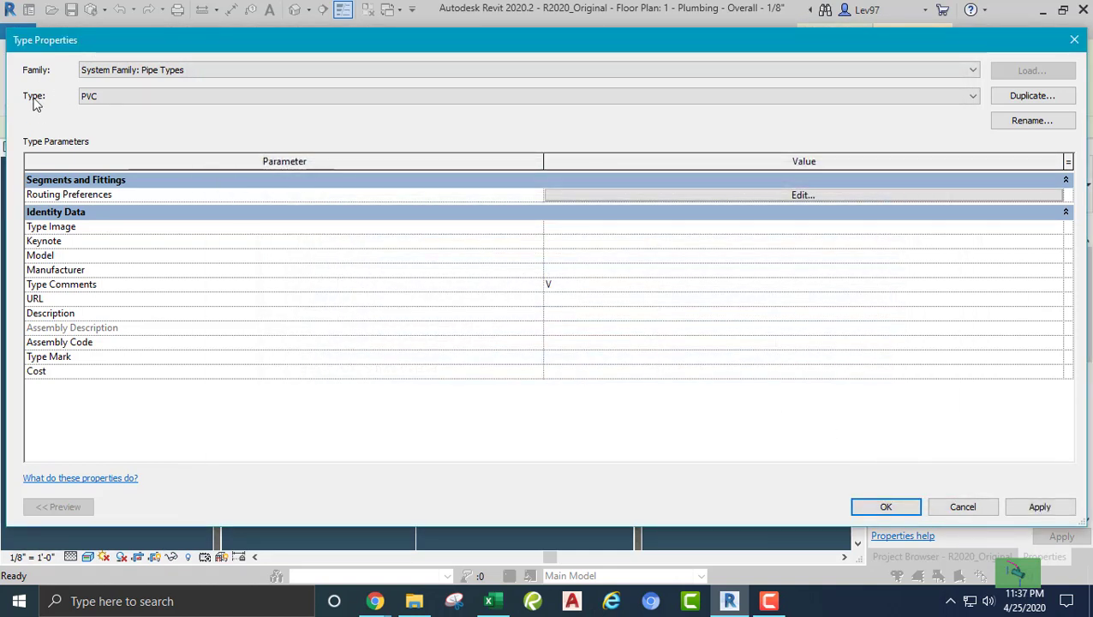
click(945, 509)
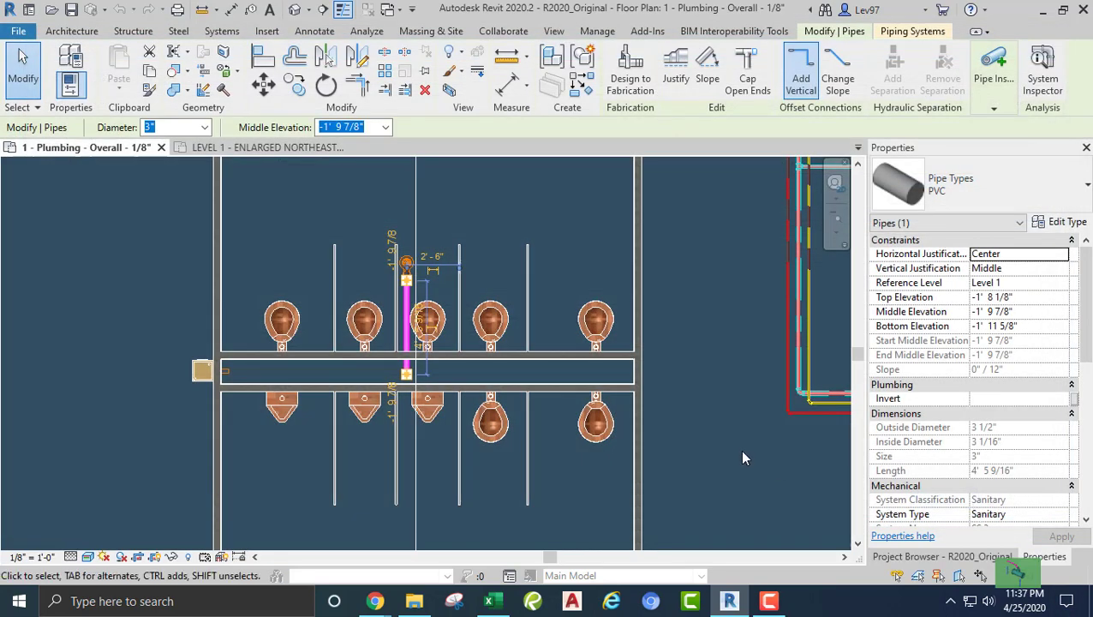
- In Lev97's Level 1 enlarged plan, confirm the top-left 3" waste pipe near the sinks is PVC_Sanitary
click(747, 420)
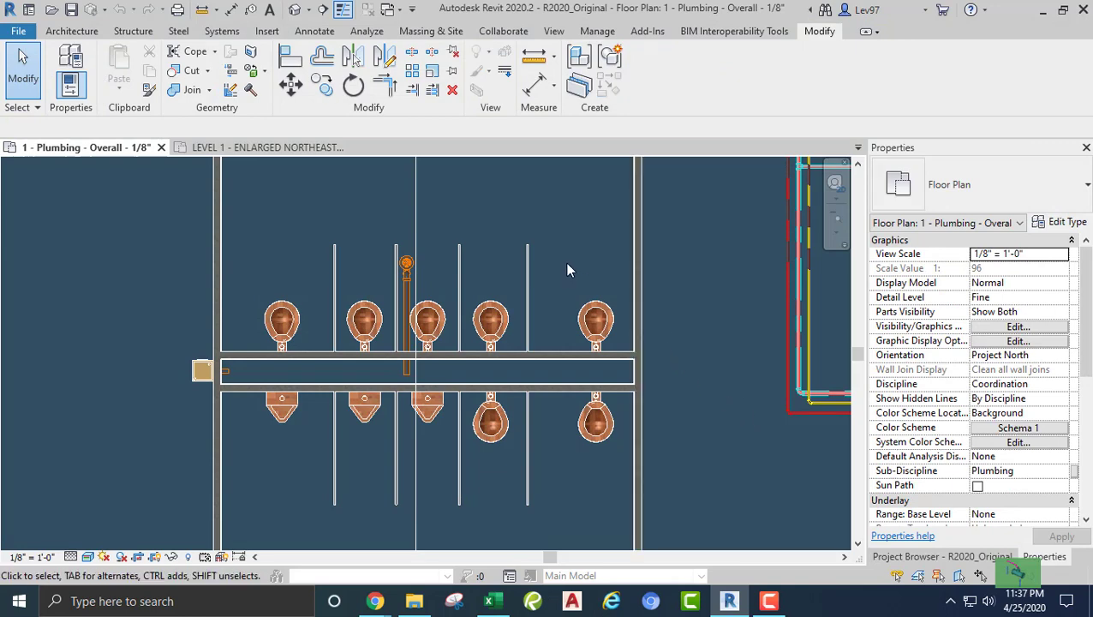
click(285, 150)
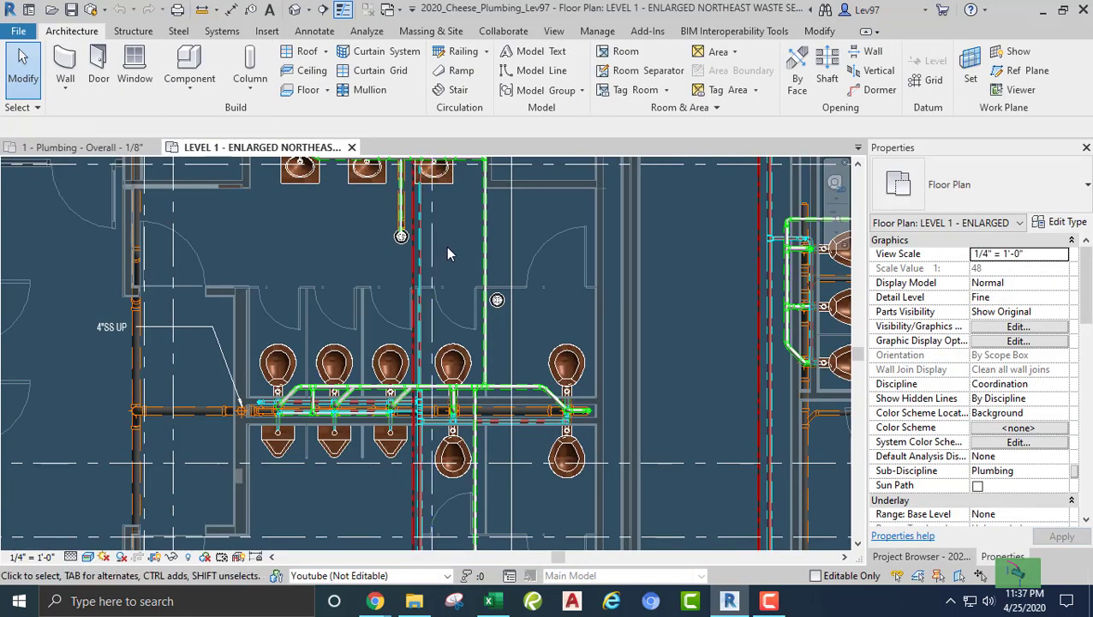
middle_drag(382, 232, 403, 343)
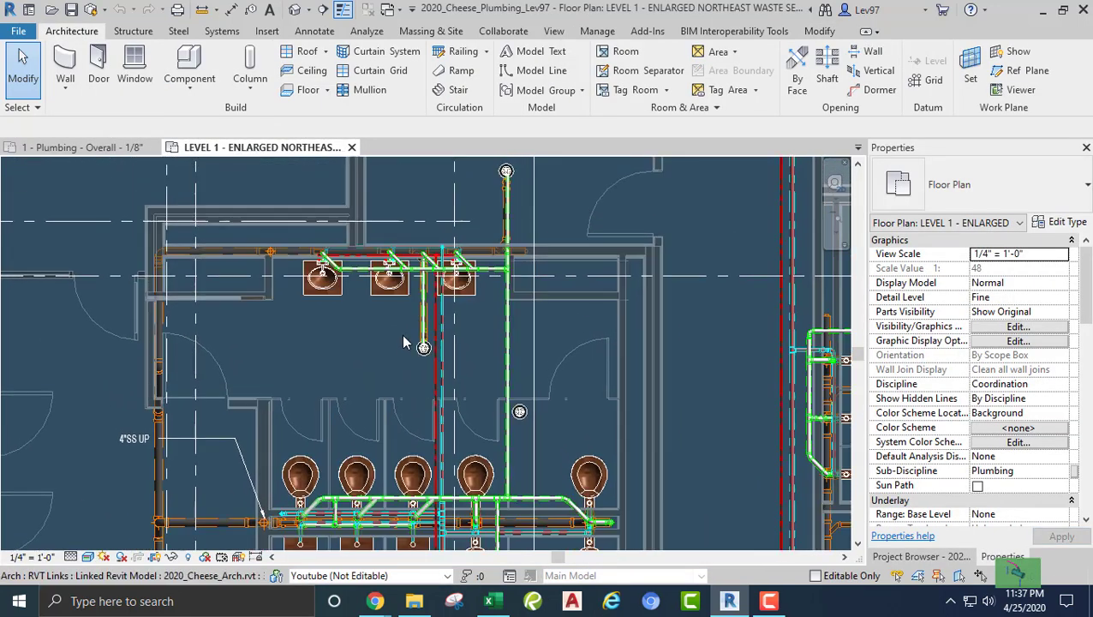
click(240, 256)
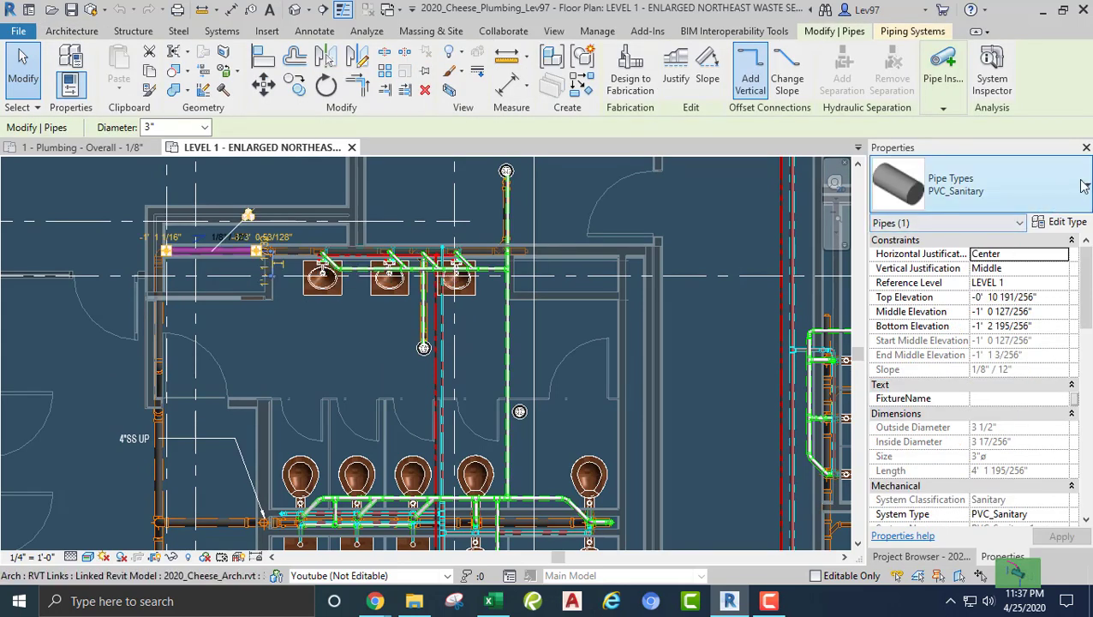
click(1041, 192)
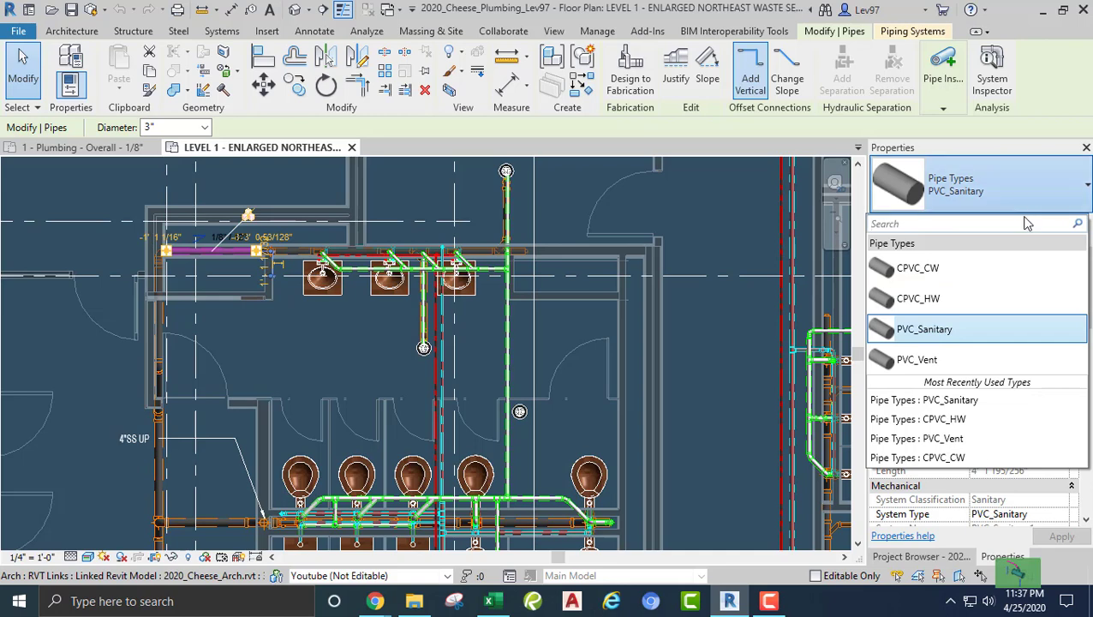
key(Escape)
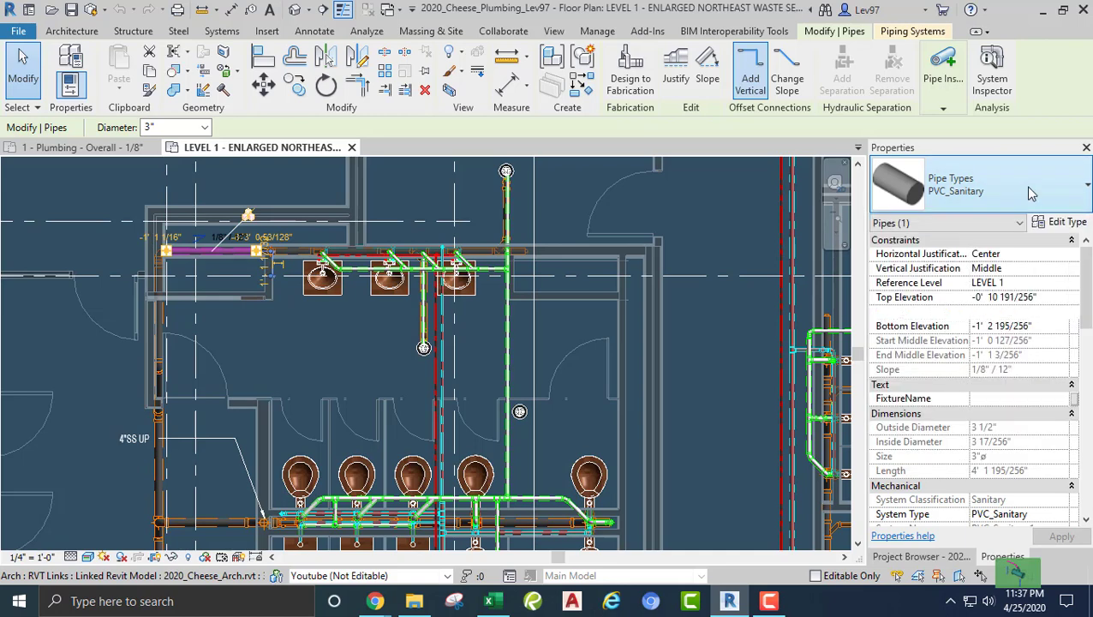
key(Escape)
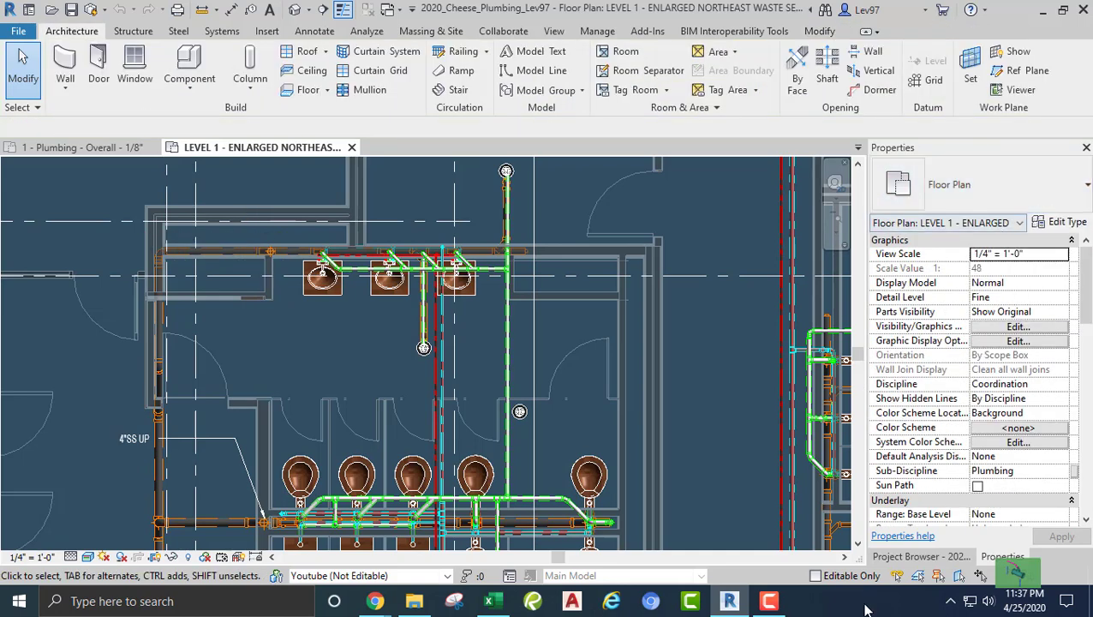
- Collapse the Plumbing NE floor plan and 06. 3D views groups in the Project Browser, scrolling down to Families
click(923, 557)
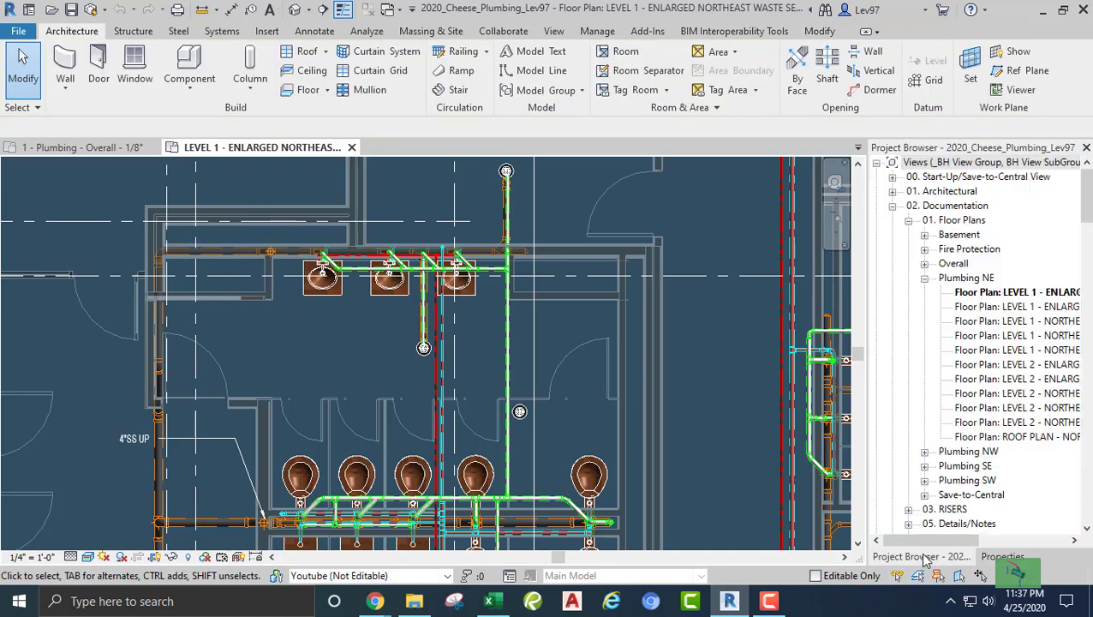
click(926, 279)
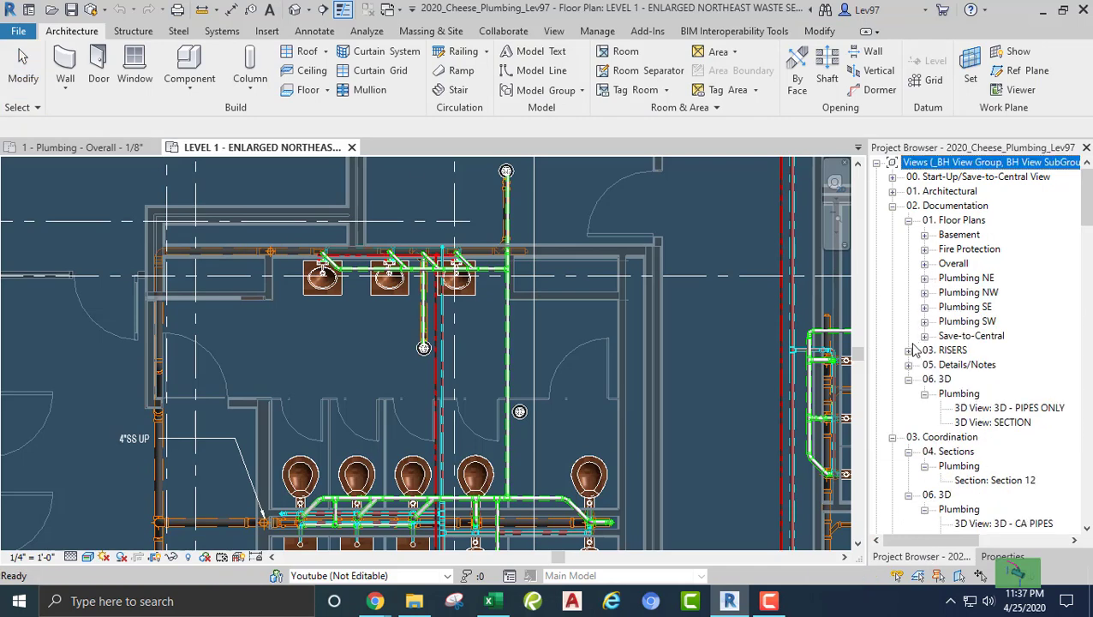
click(908, 379)
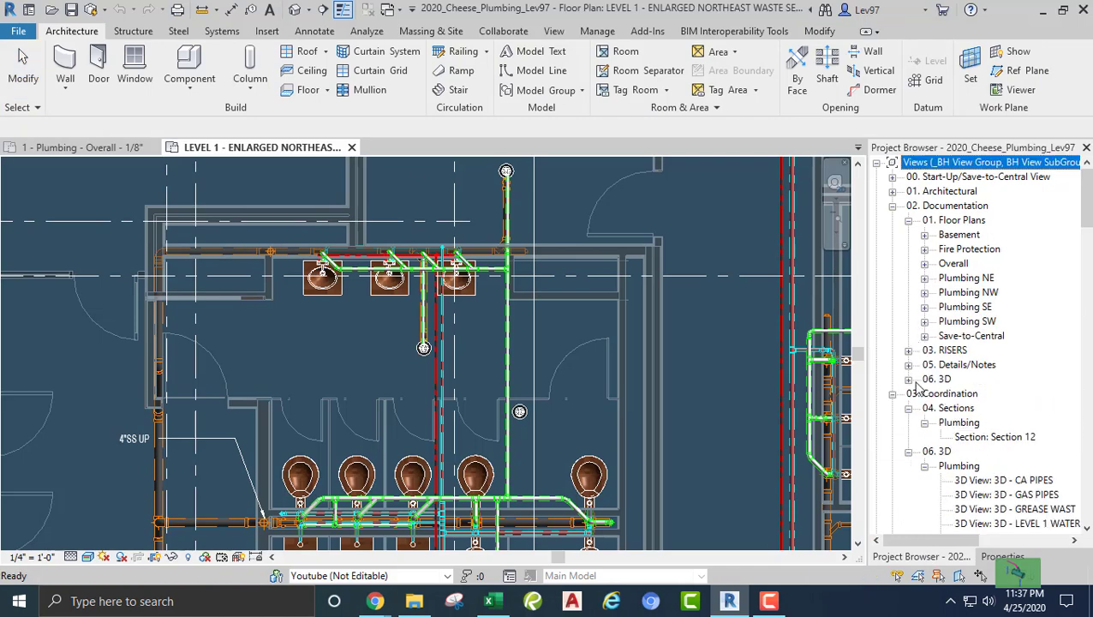
scroll(938, 352, down, 2)
scroll(961, 317, up, 1)
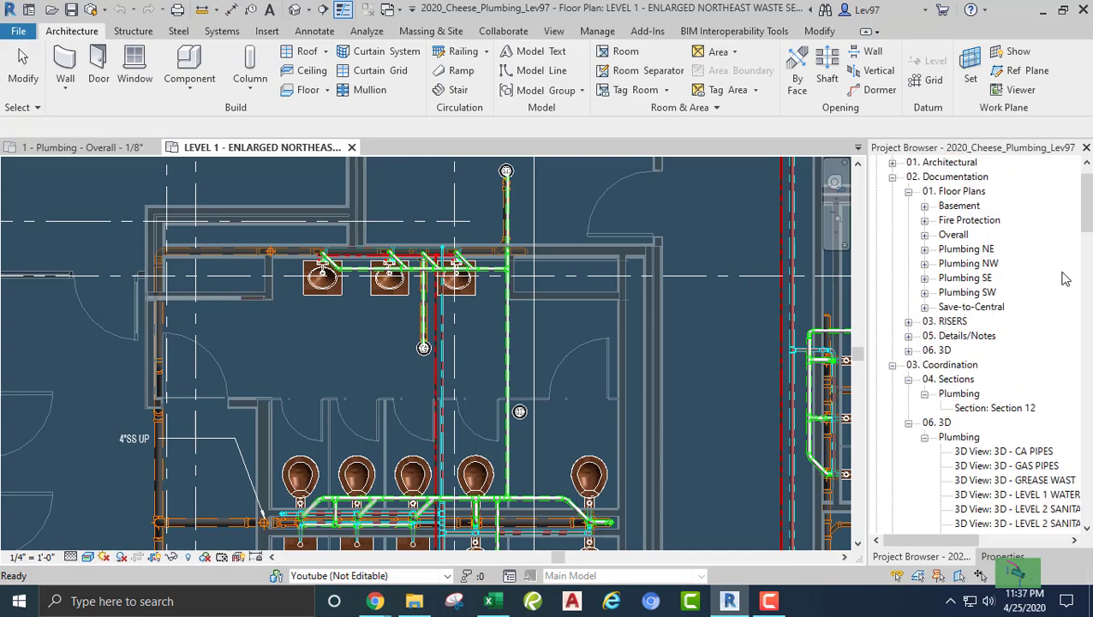
click(1087, 294)
scroll(1087, 294, down, 10)
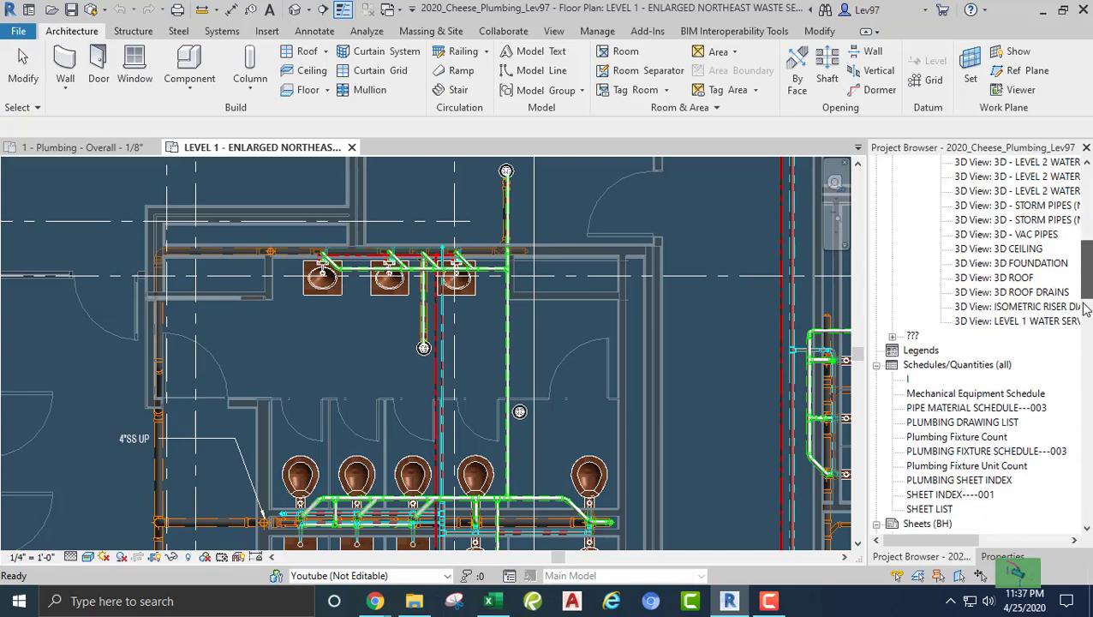
scroll(1088, 276, up, 11)
scroll(1088, 276, up, 9)
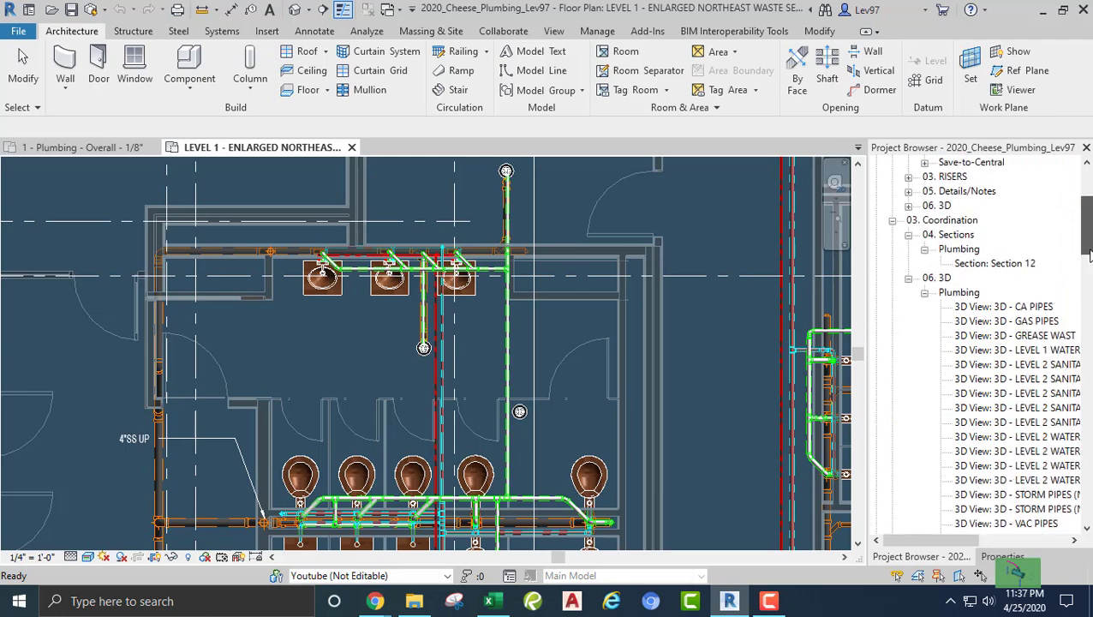
scroll(1092, 274, down, 5)
scroll(1091, 274, down, 15)
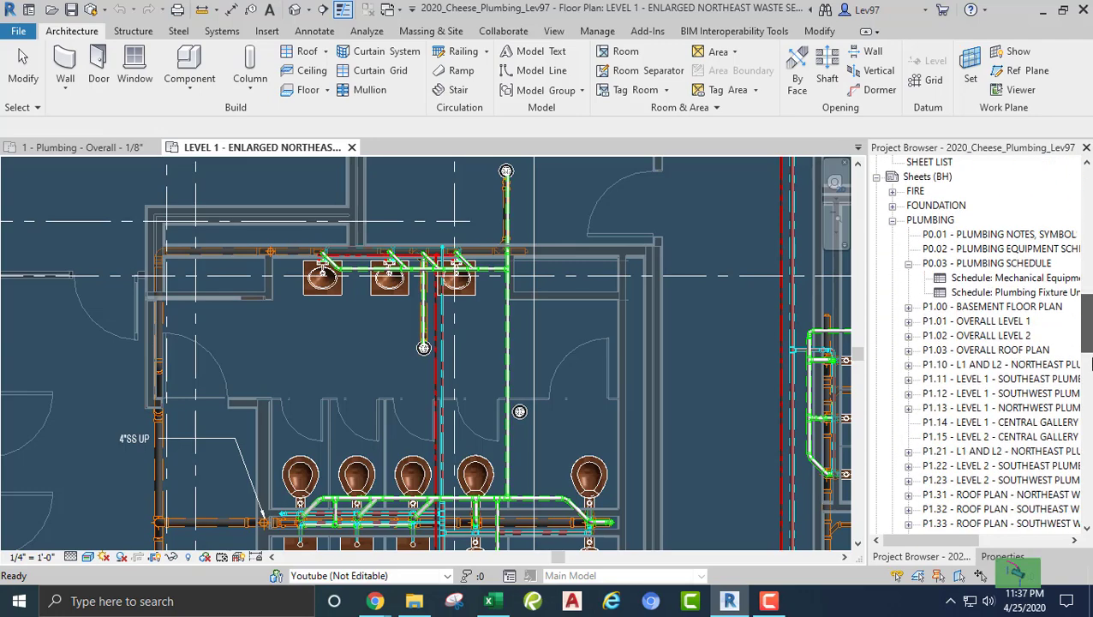
scroll(1092, 466, down, 5)
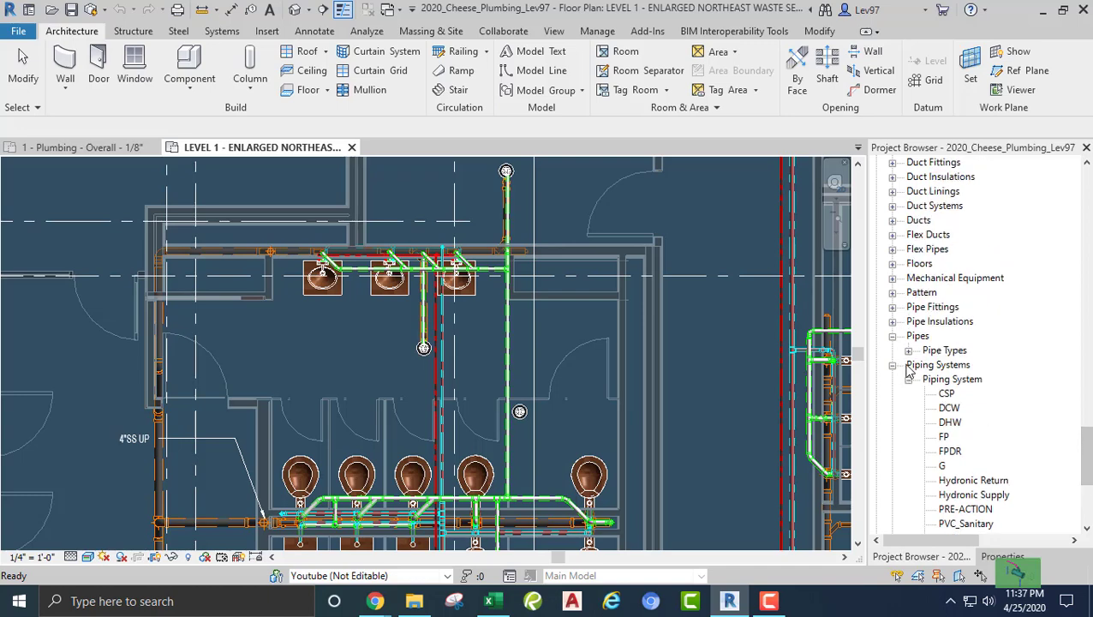
- Expand Pipes > Pipe Types to list CPVC_CW, CPVC_HW, PVC_Sanitary and PVC_Vent
click(892, 365)
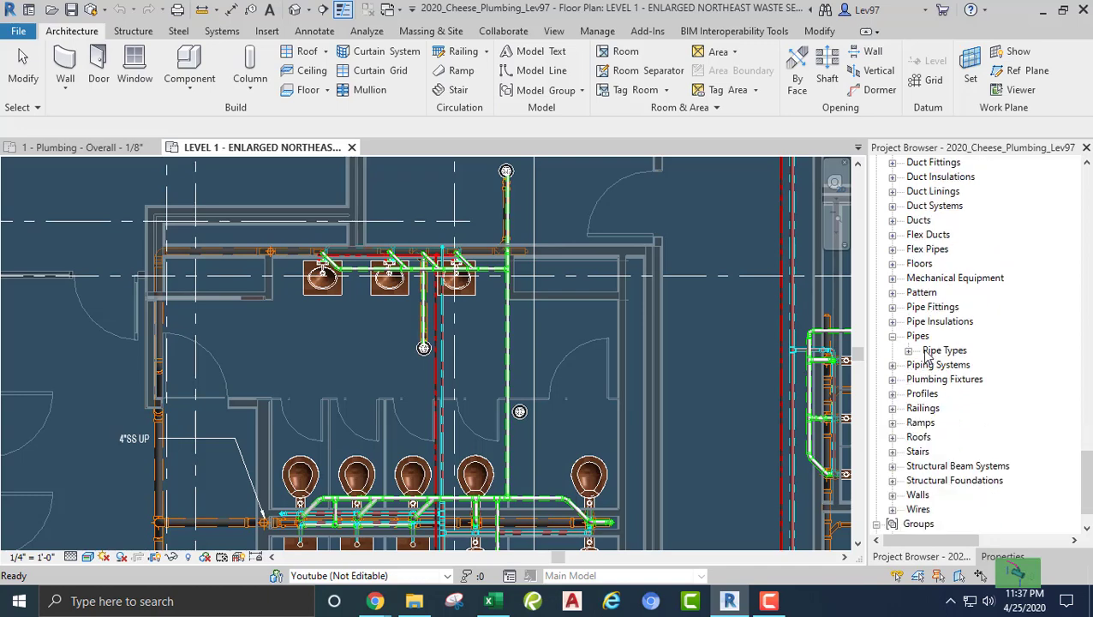
click(909, 352)
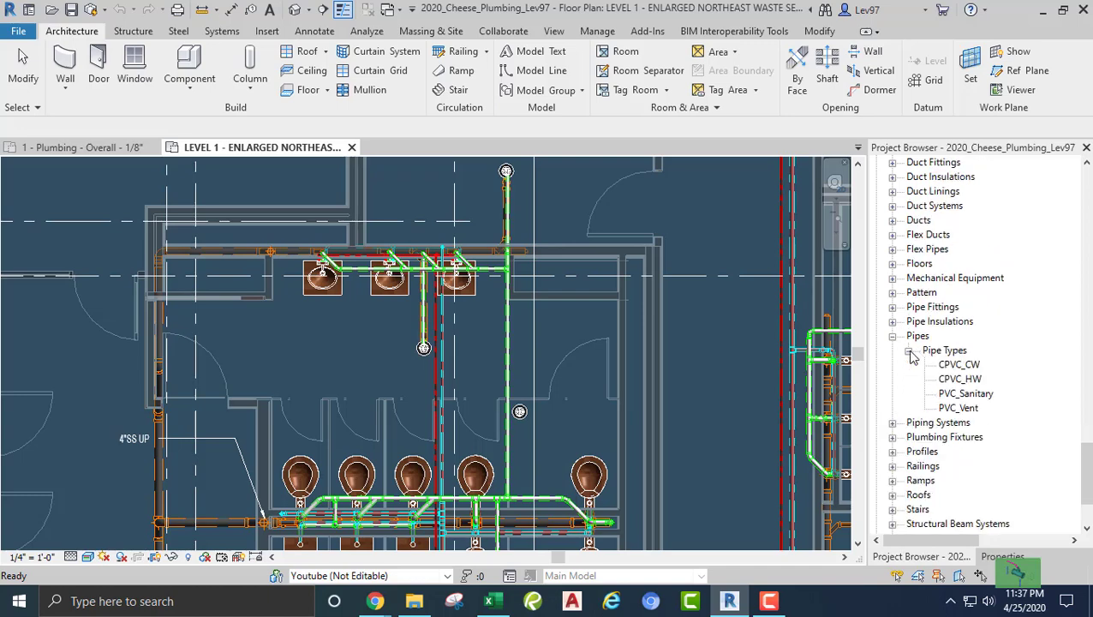
right_click(950, 410)
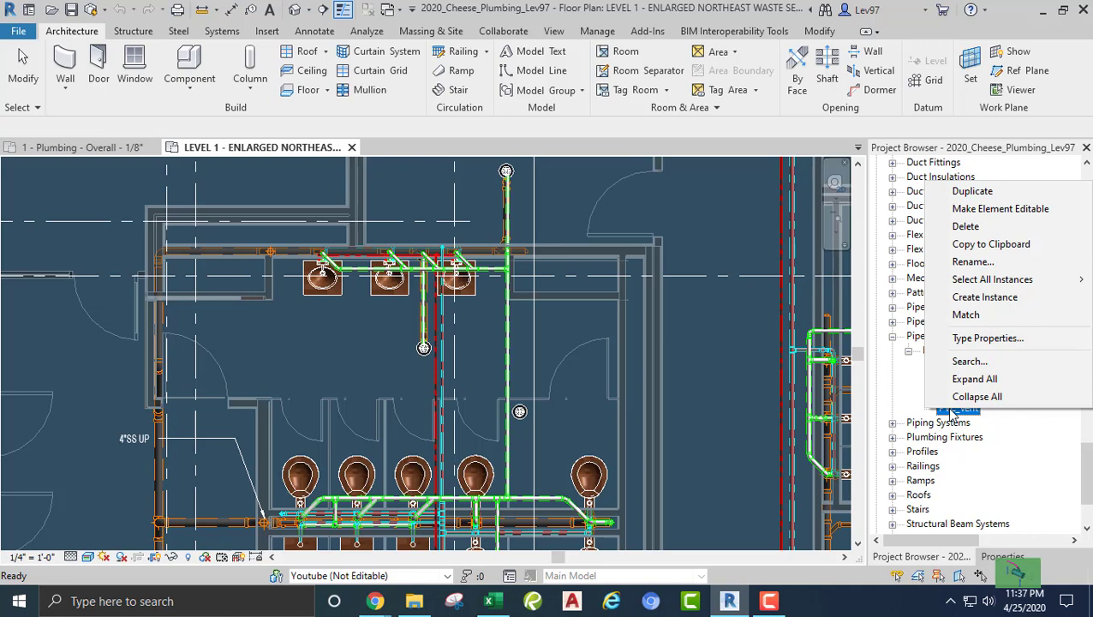
- Duplicate the PVC_Vent pipe type and rename the copy from PVC_Vent 2 to PVC_2
click(972, 192)
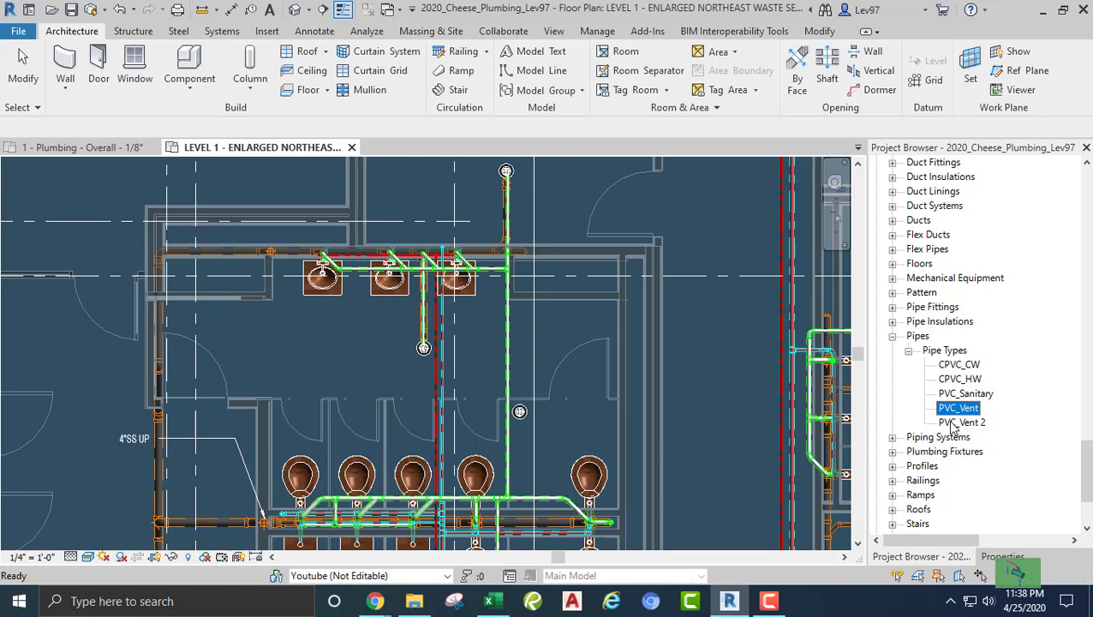
click(953, 424)
right_click(953, 426)
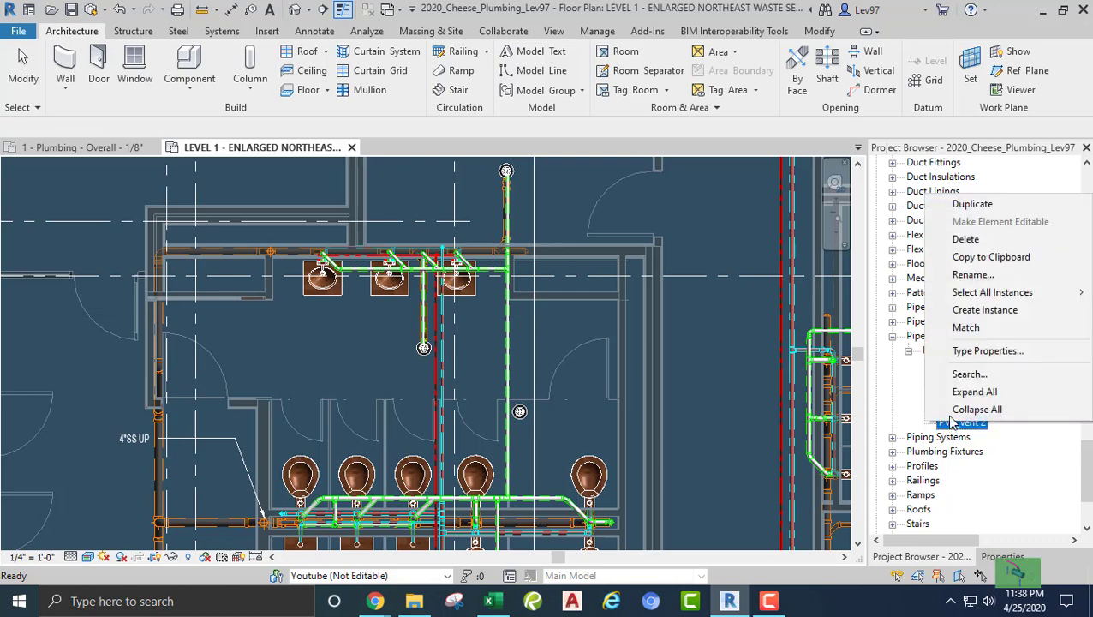
click(982, 275)
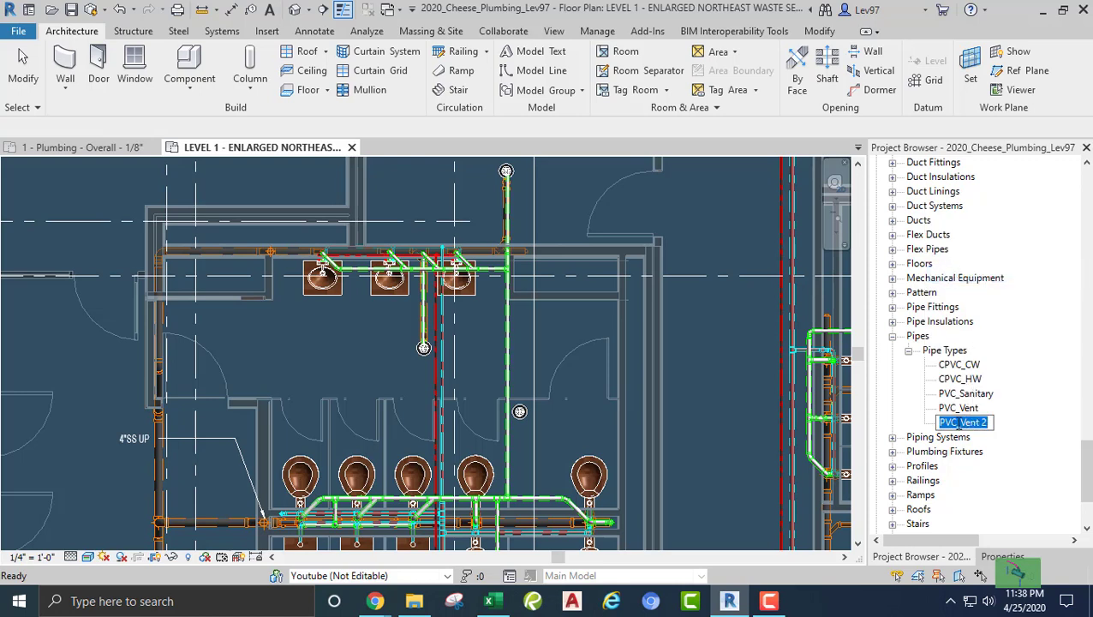
click(961, 425)
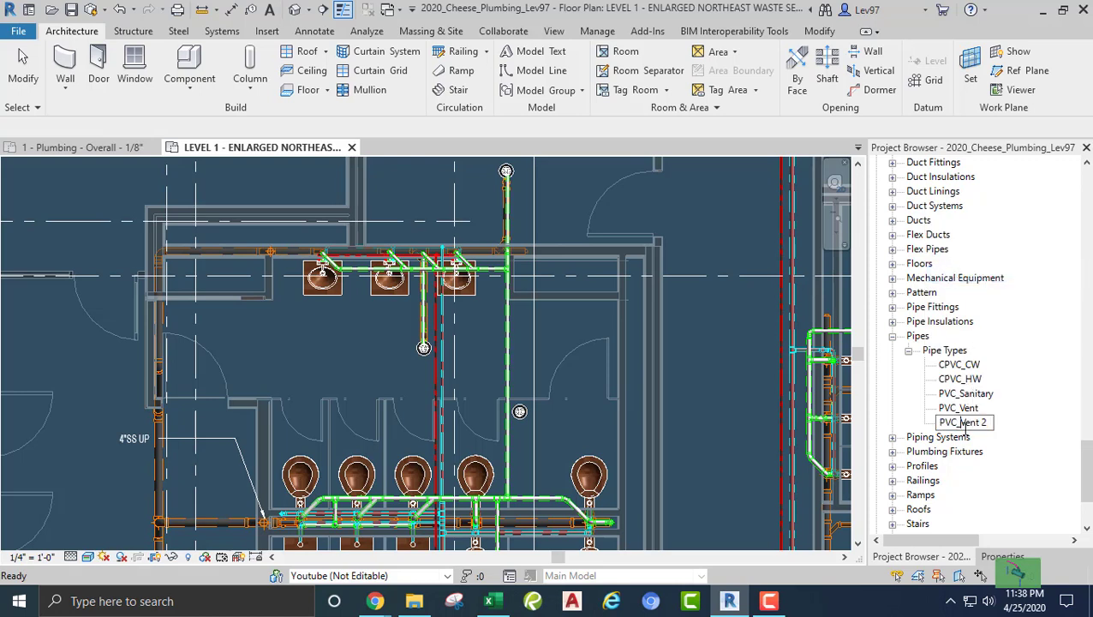
key(Delete)
key(Delete)
key(Delete)
key(Delete)
key(Delete)
click(963, 392)
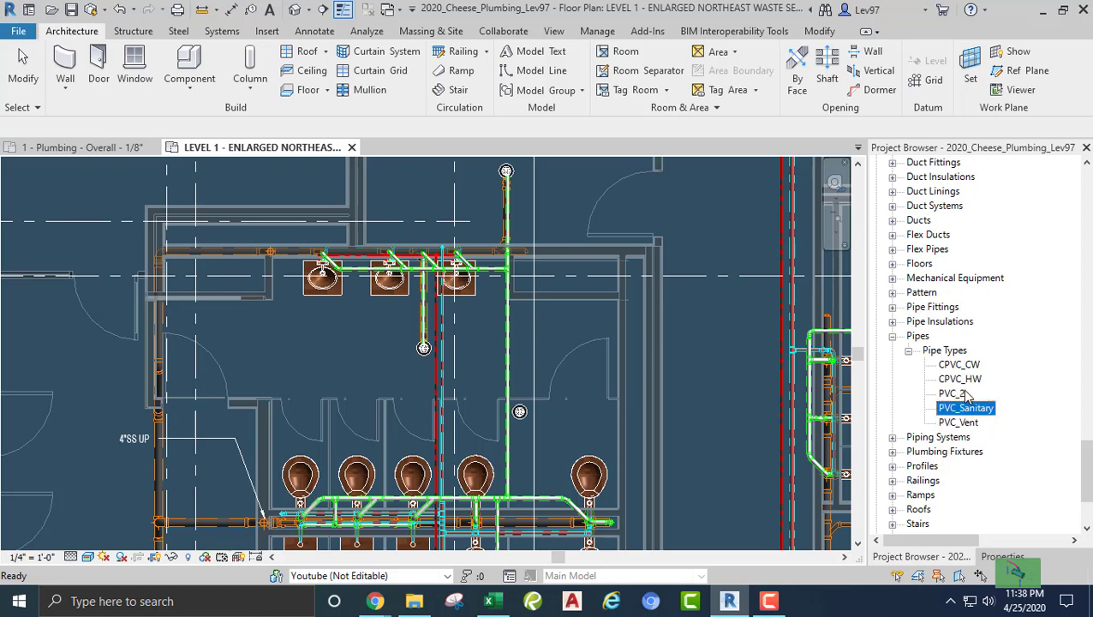
- Refresh the Pipes group and select PVC_2, now sorted among the pipe types
click(892, 337)
click(893, 335)
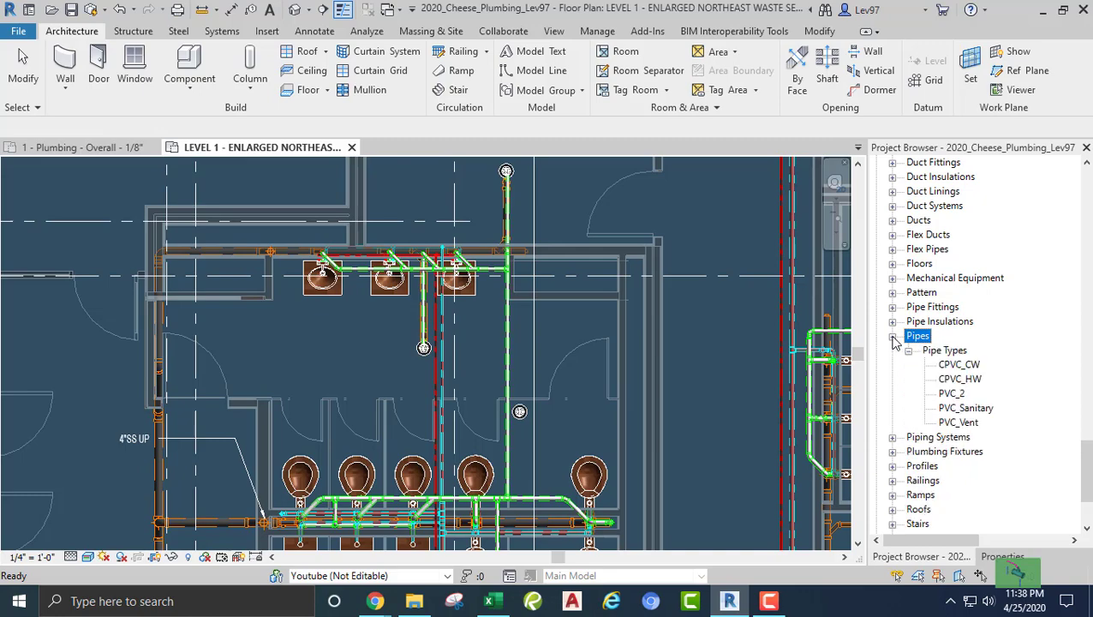
click(953, 393)
right_click(957, 397)
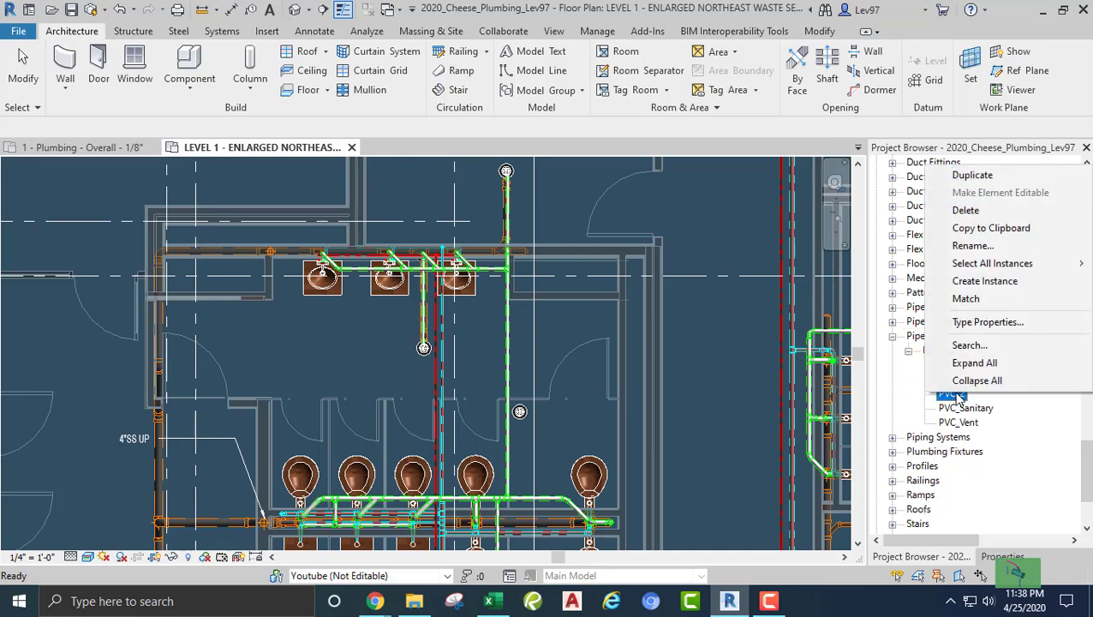
click(982, 326)
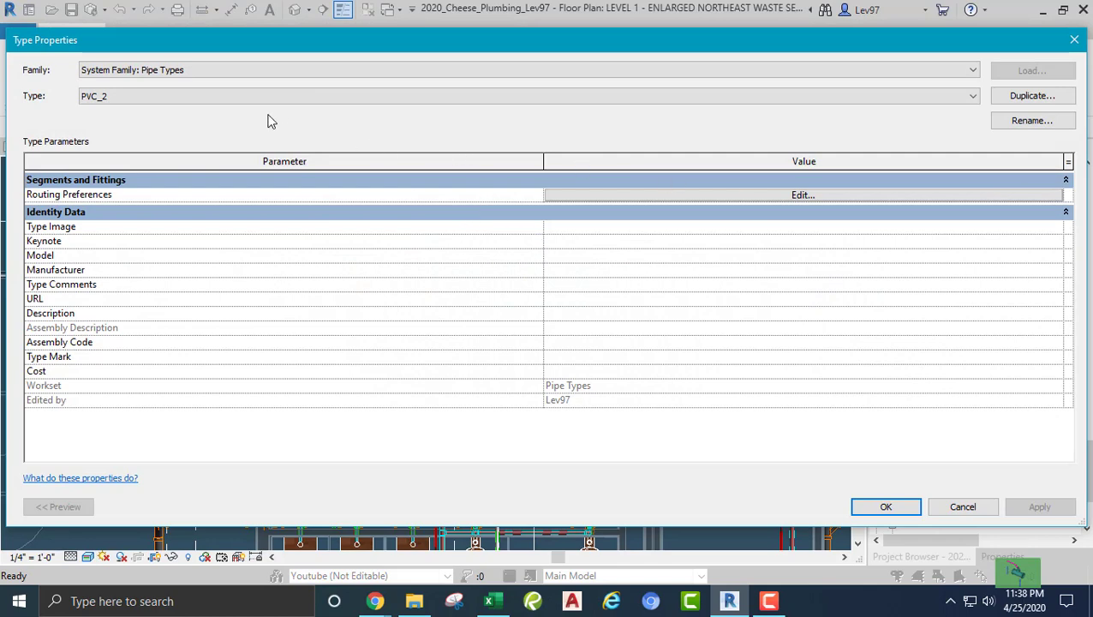
click(715, 196)
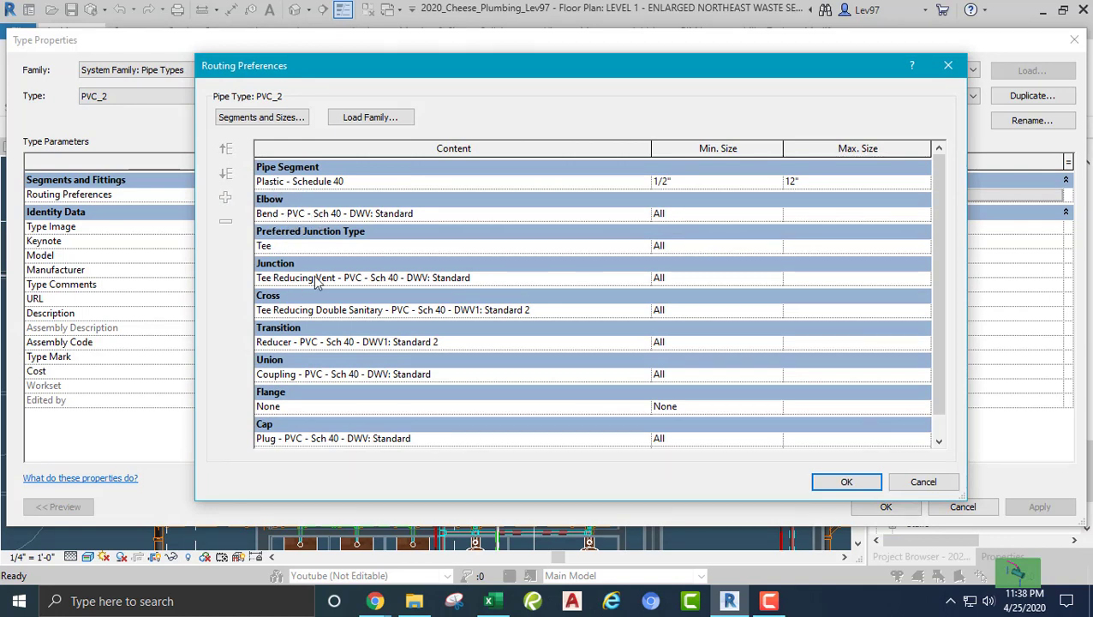
click(480, 217)
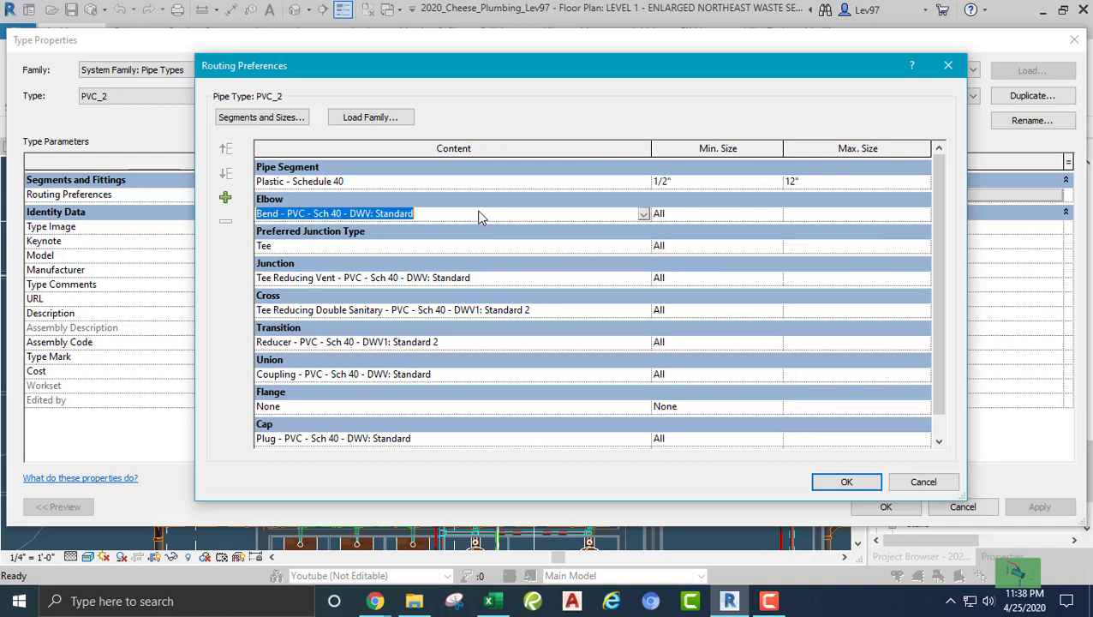
click(643, 214)
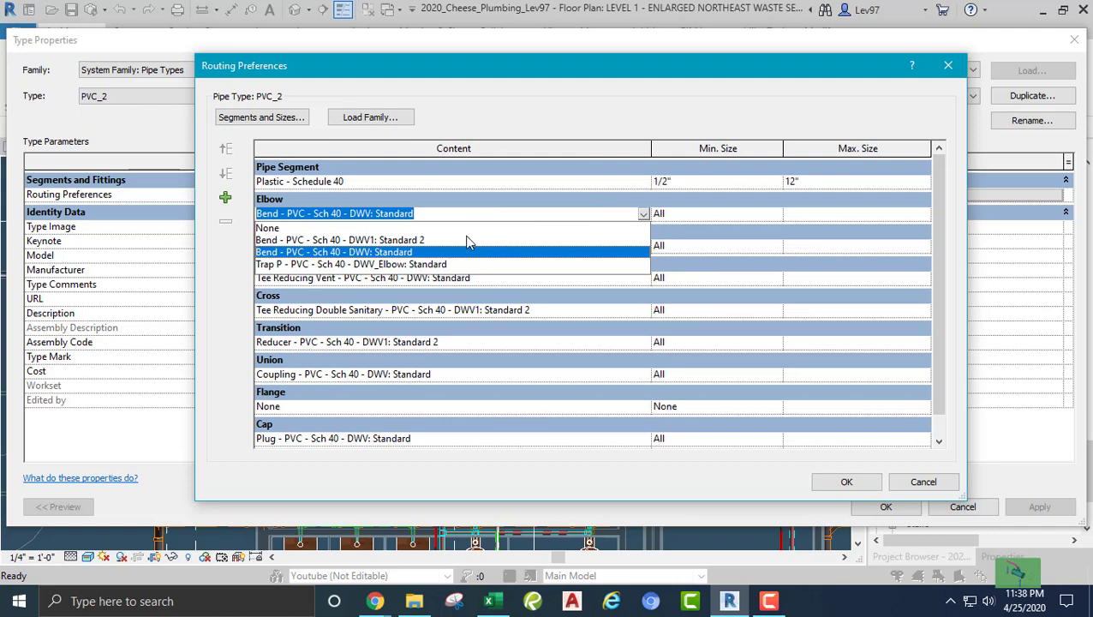
click(472, 214)
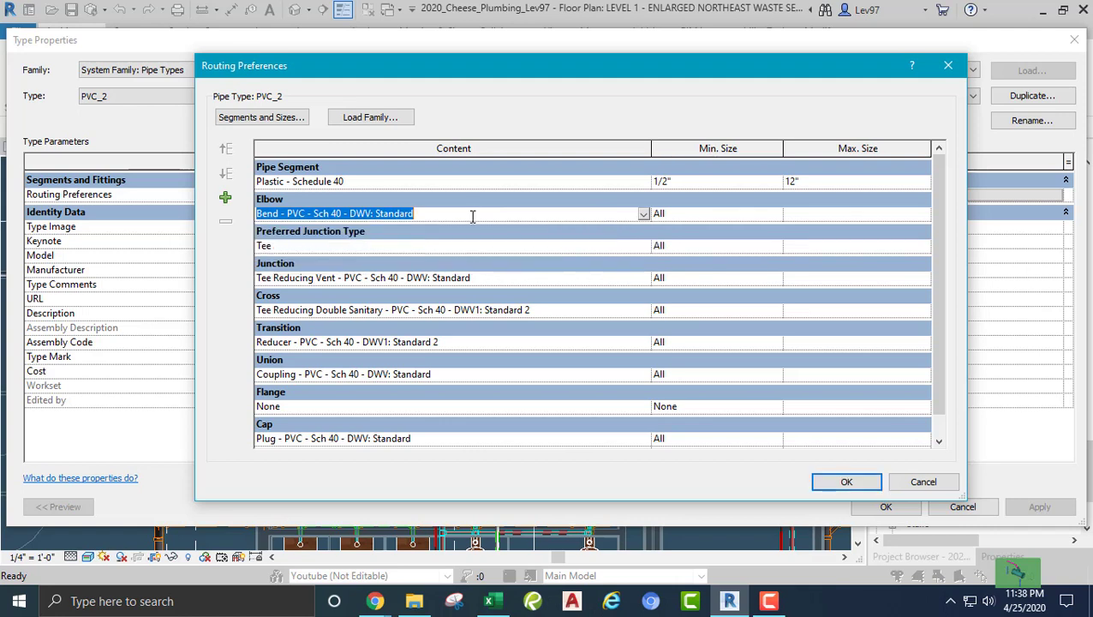
click(547, 283)
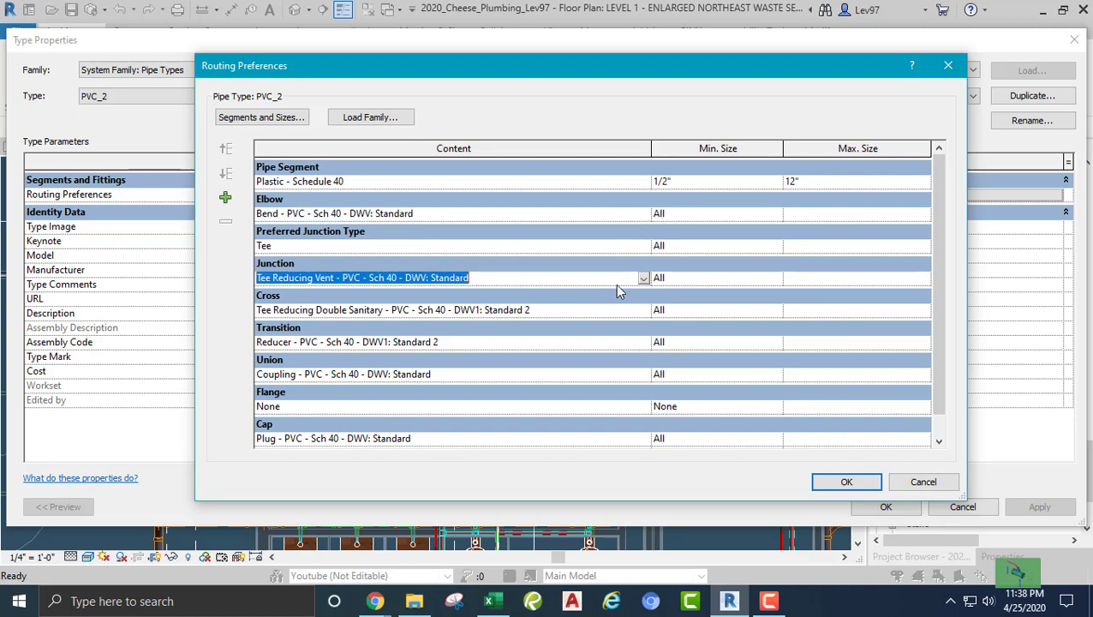
click(644, 279)
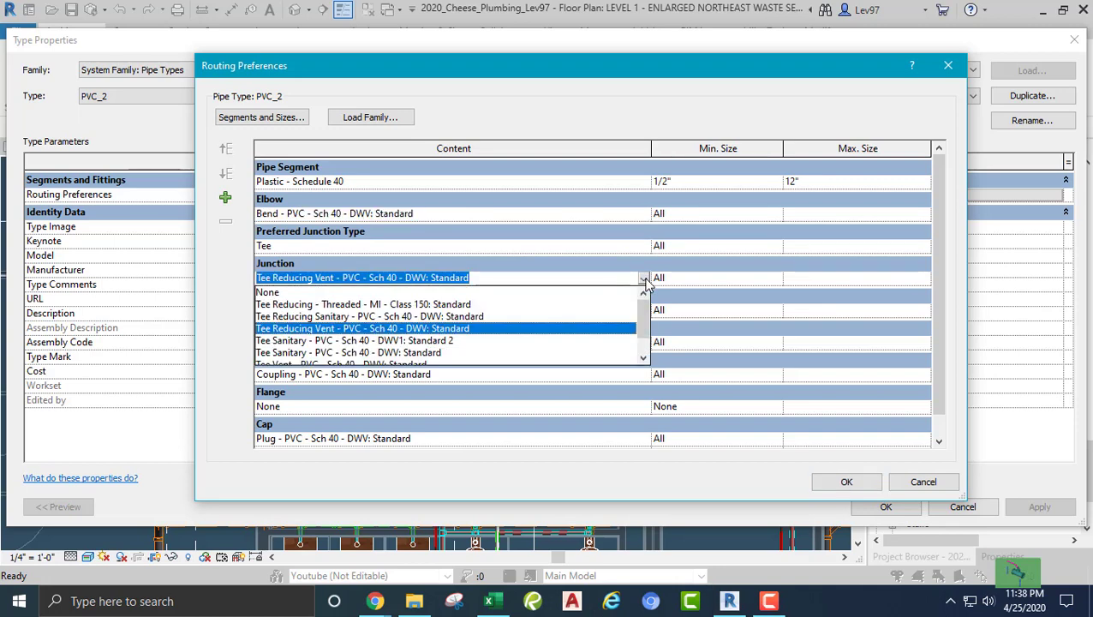
scroll(501, 310, down, 1)
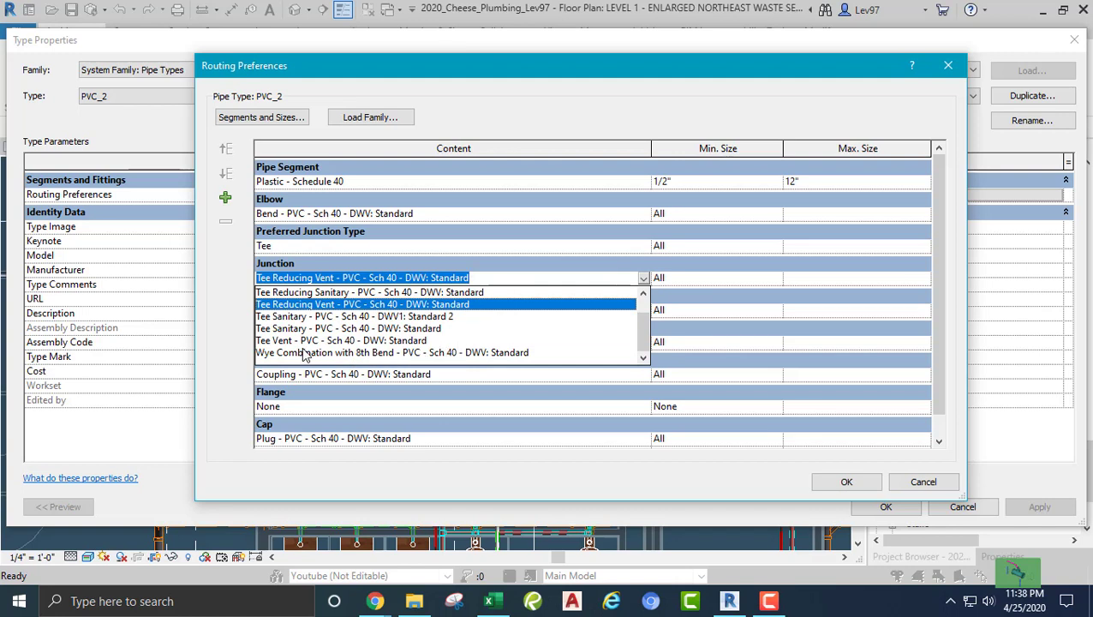
click(508, 277)
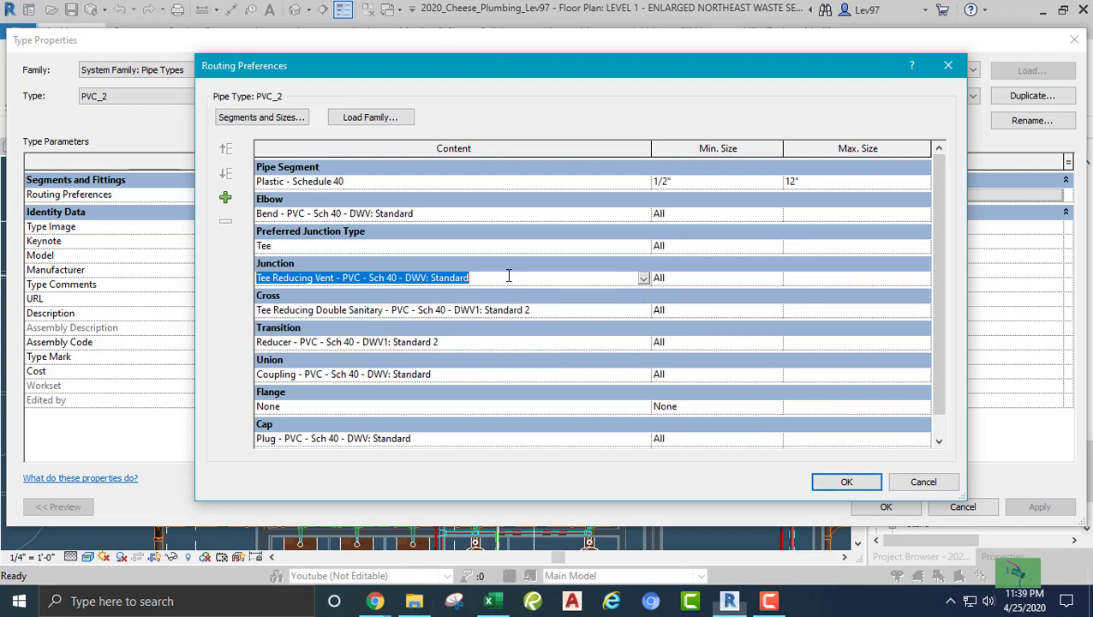
click(620, 310)
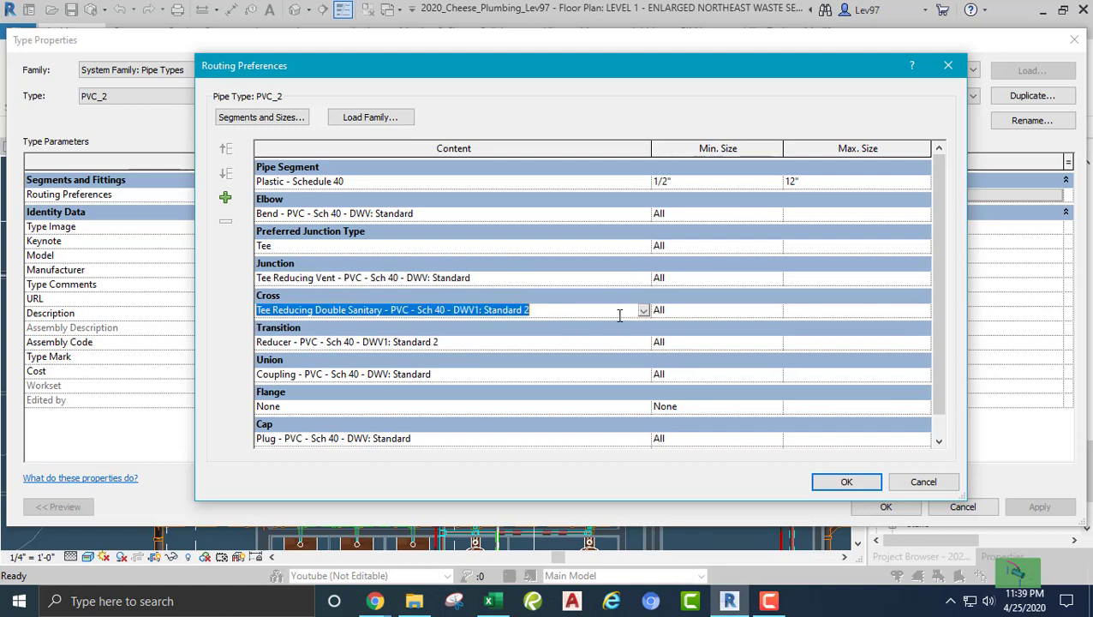
click(924, 483)
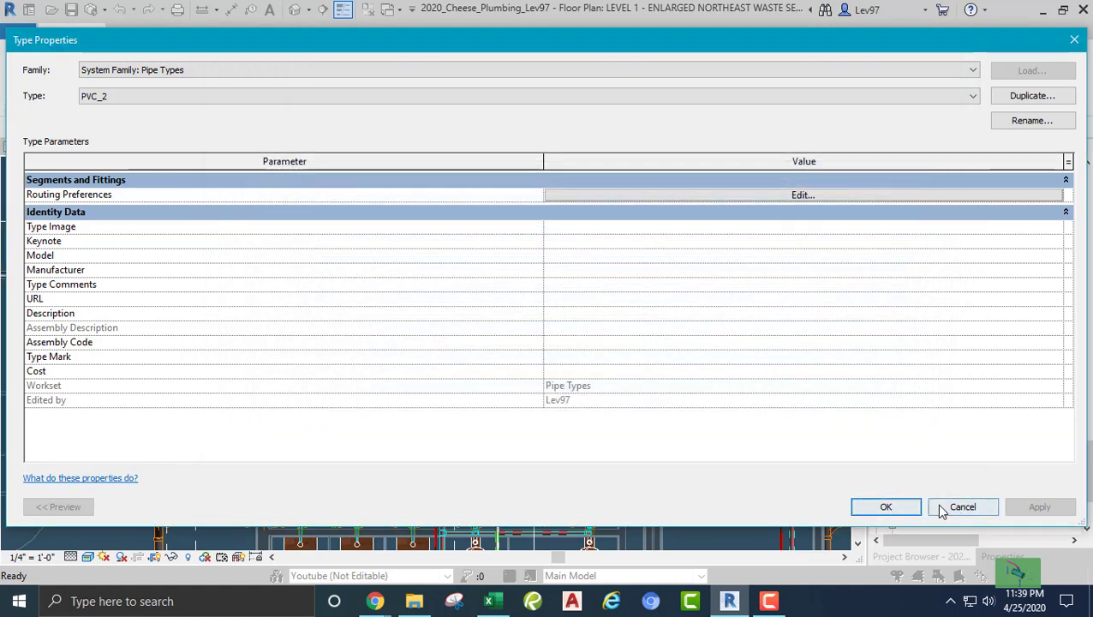
click(885, 508)
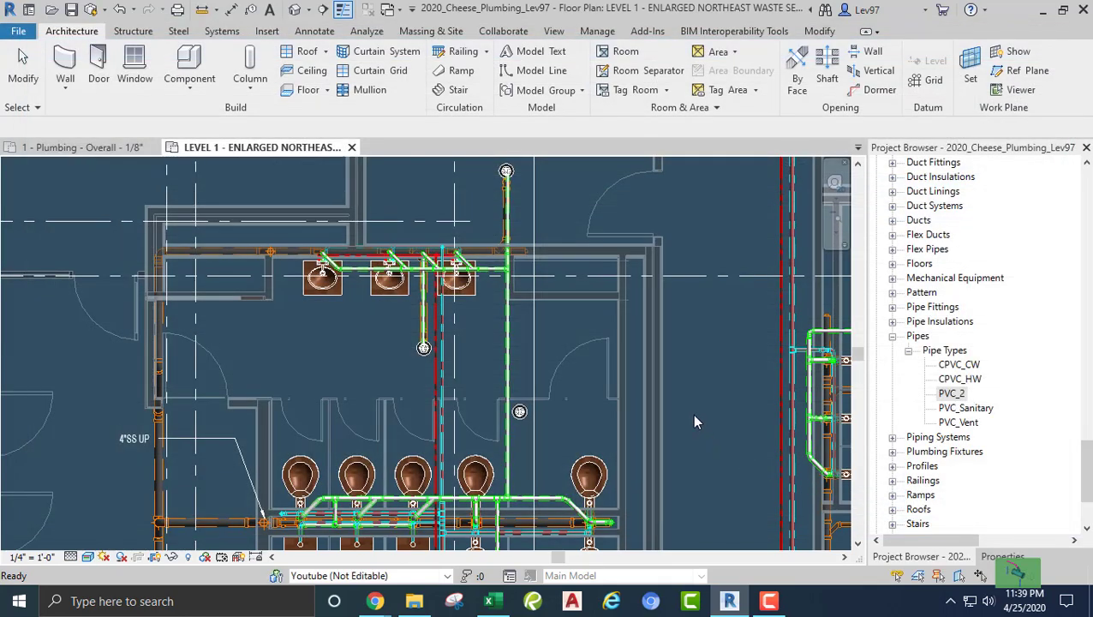
- Select the vertical PVC pipe in the overall plumbing plan and open its type's routing preferences
click(98, 147)
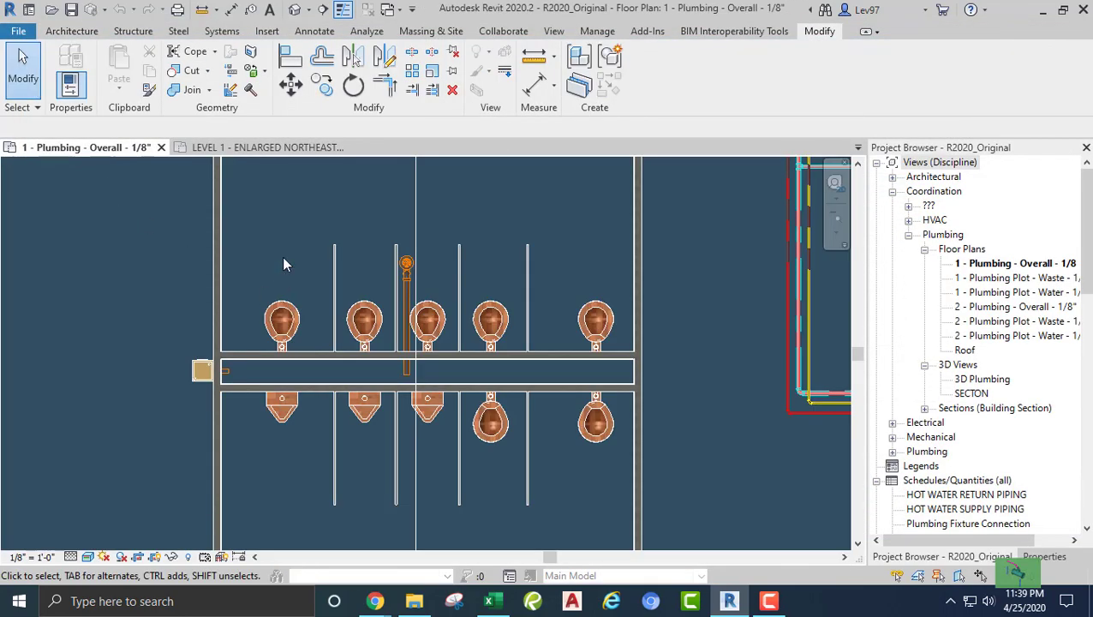
click(407, 300)
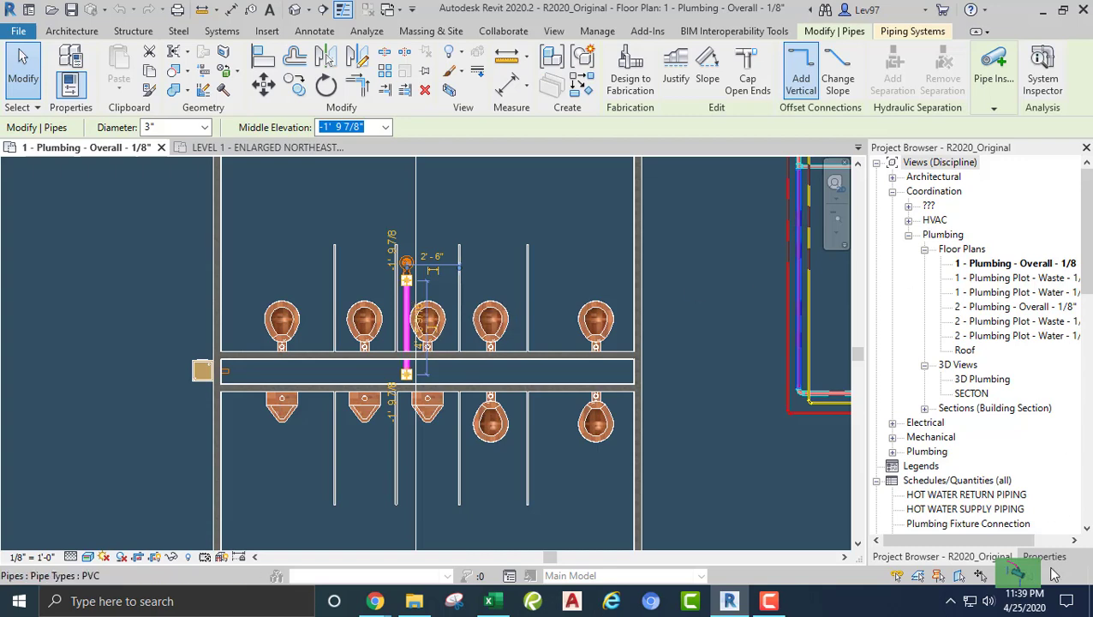
click(1044, 557)
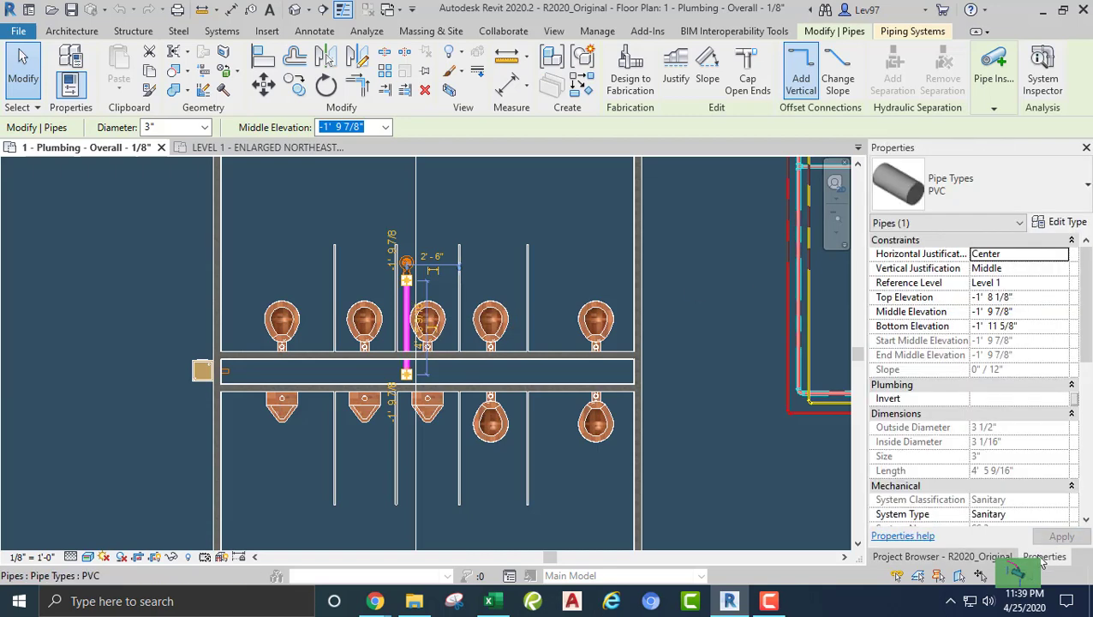
click(1061, 224)
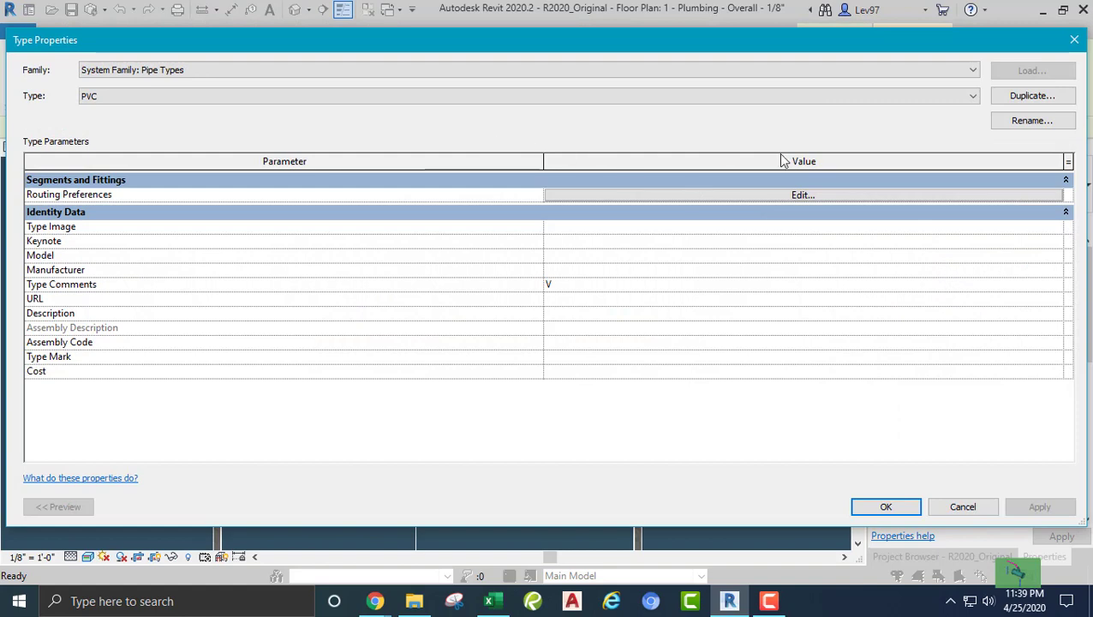
click(816, 197)
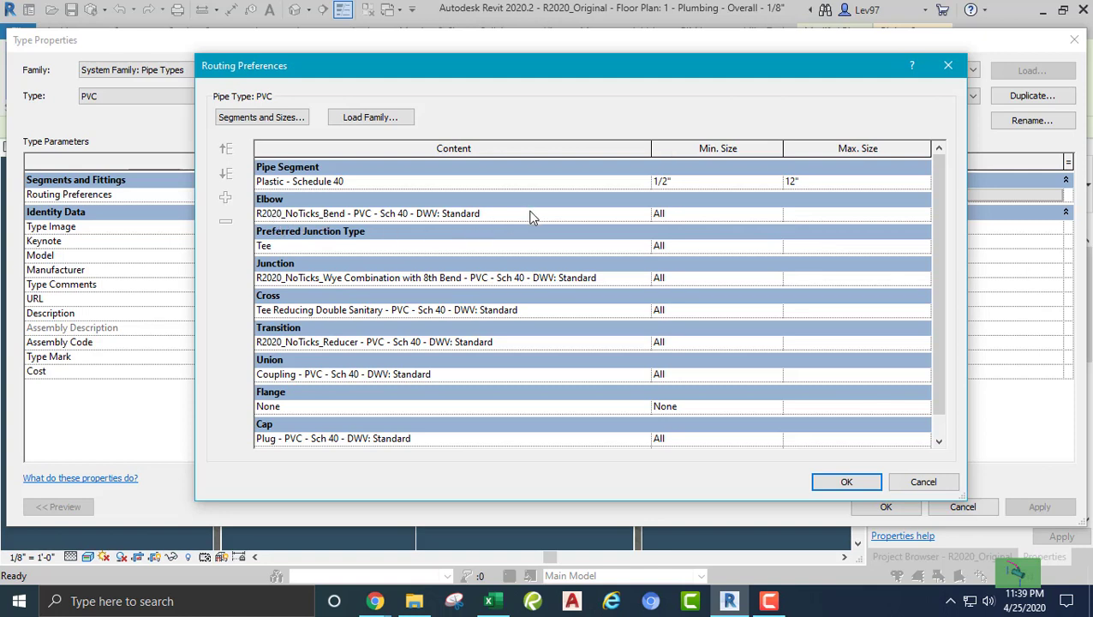
- Keep the R2020_NoTicks_Bend elbow and Tee Reducing Double Sanitary cross, cancelling both dialogs unchanged
click(570, 218)
click(643, 215)
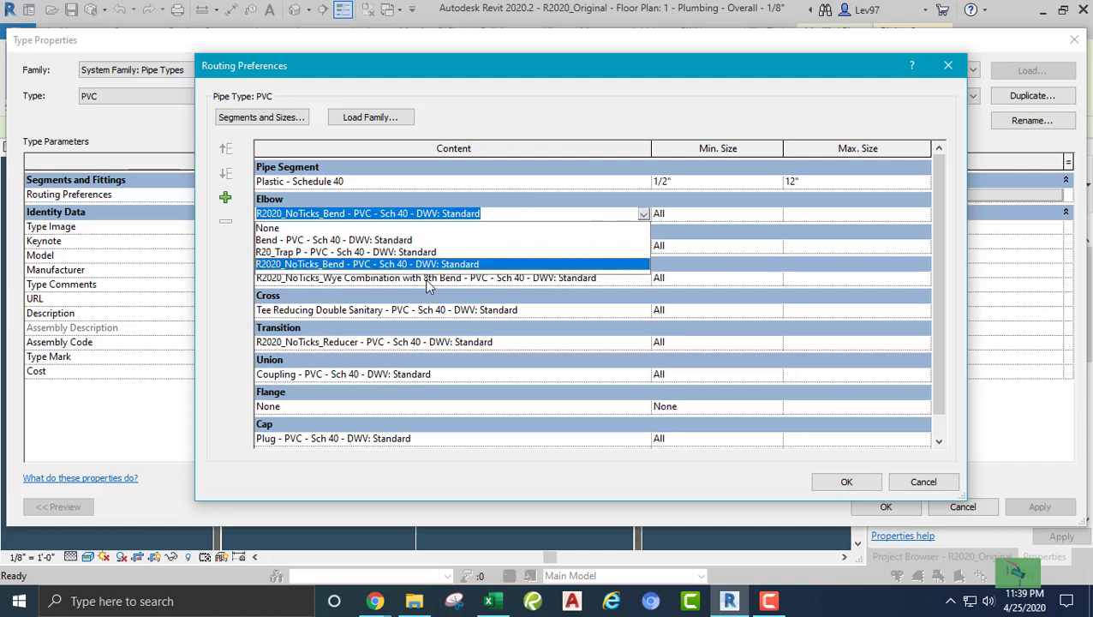
click(306, 266)
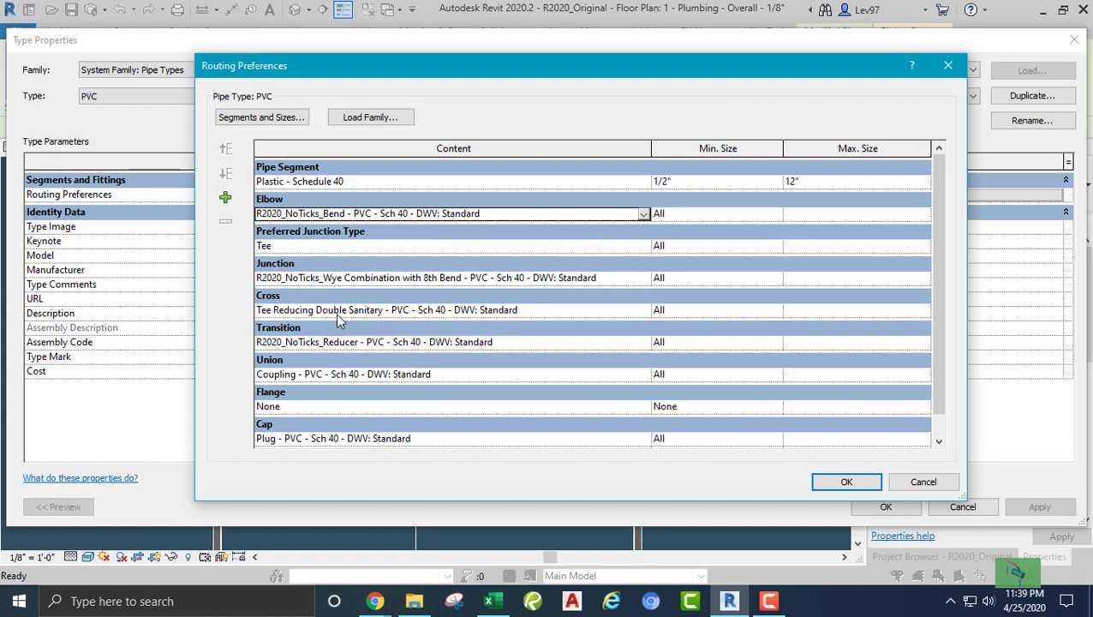
click(535, 310)
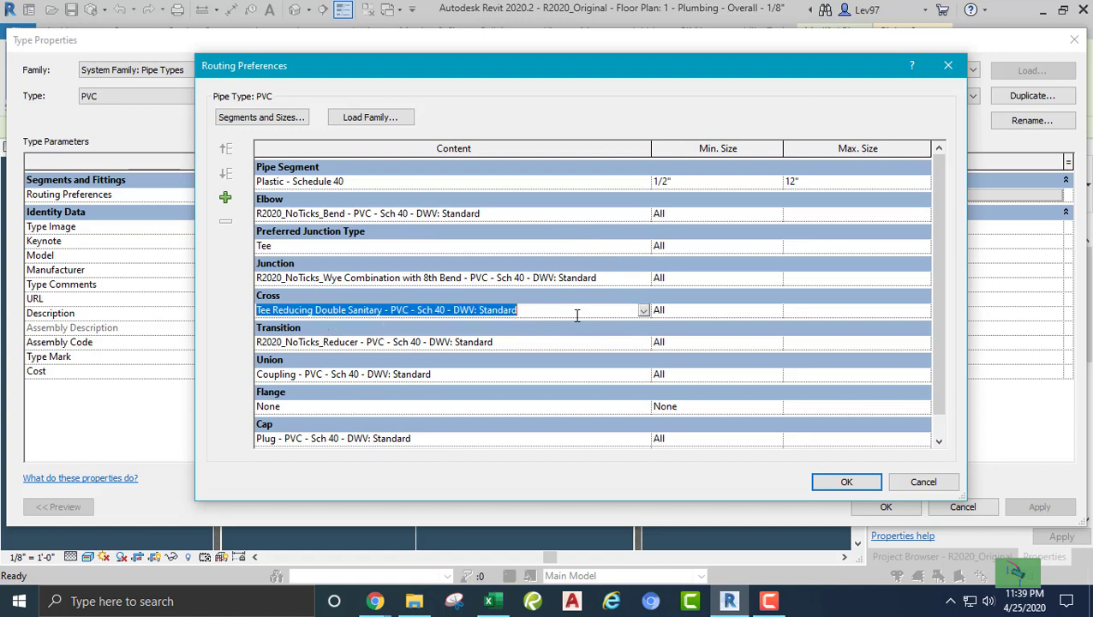
click(644, 311)
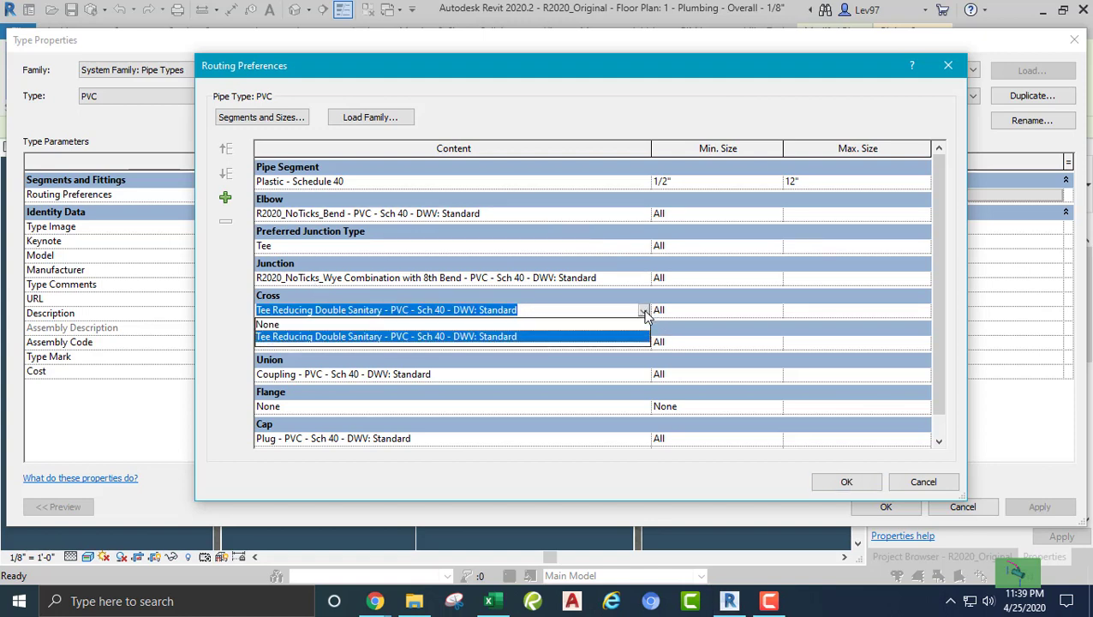
click(645, 311)
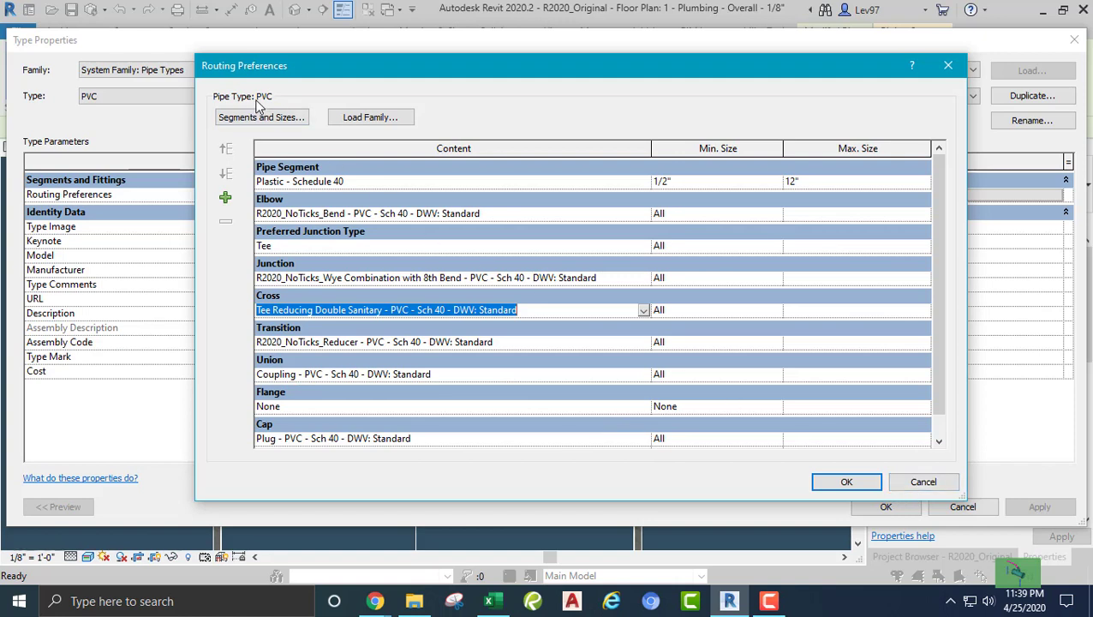
click(923, 483)
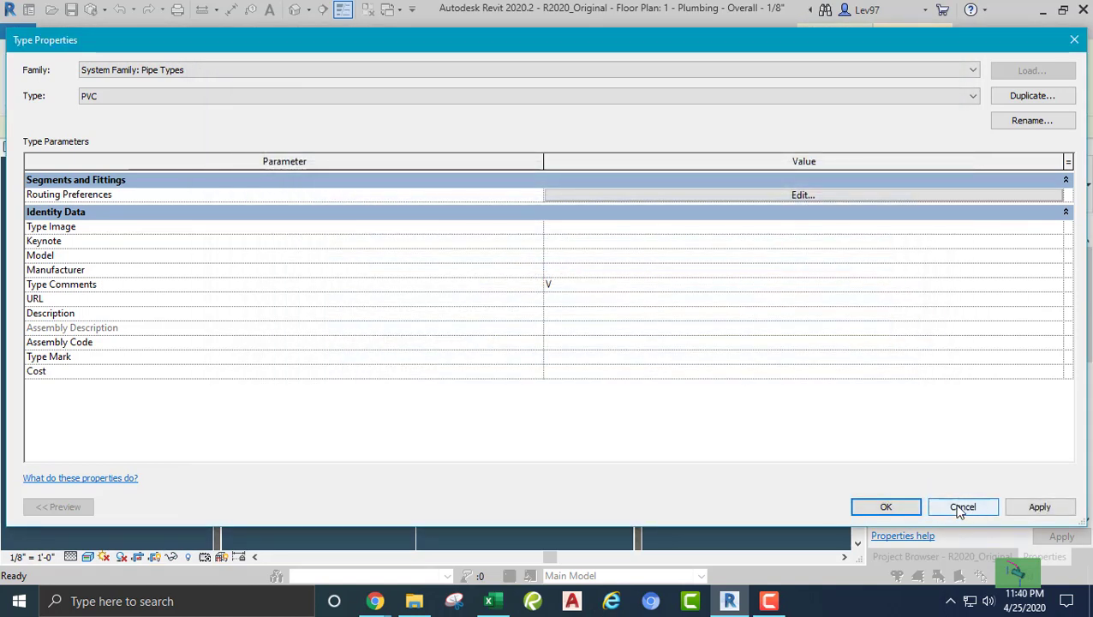
click(963, 508)
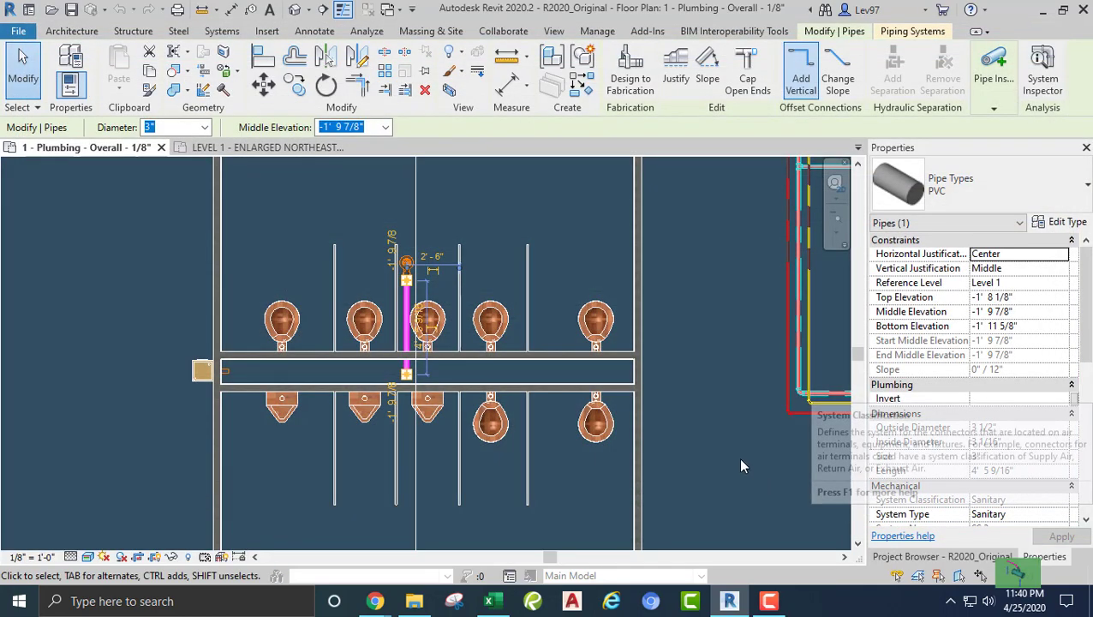
- Deselect the pipe and start Transfer Project Standards from the Manage tab
click(732, 405)
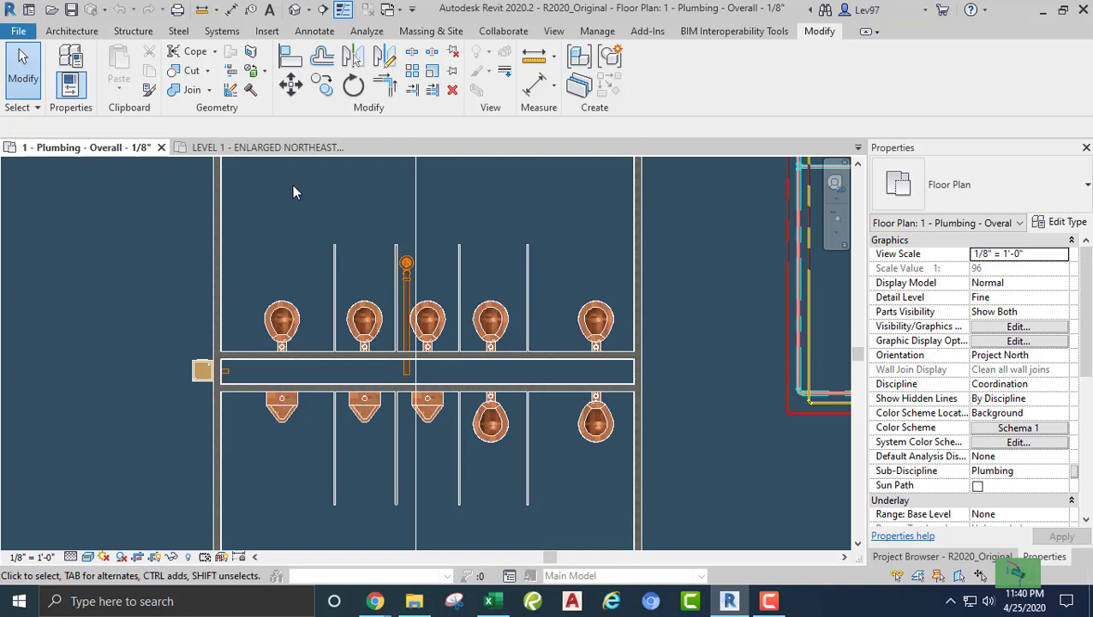
click(589, 34)
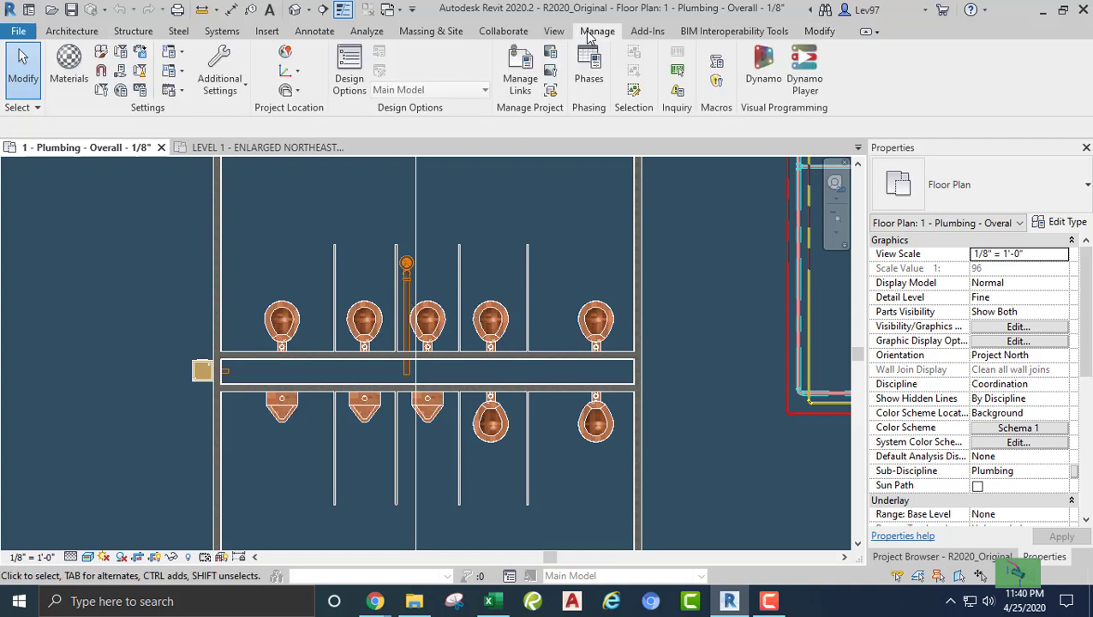
click(140, 53)
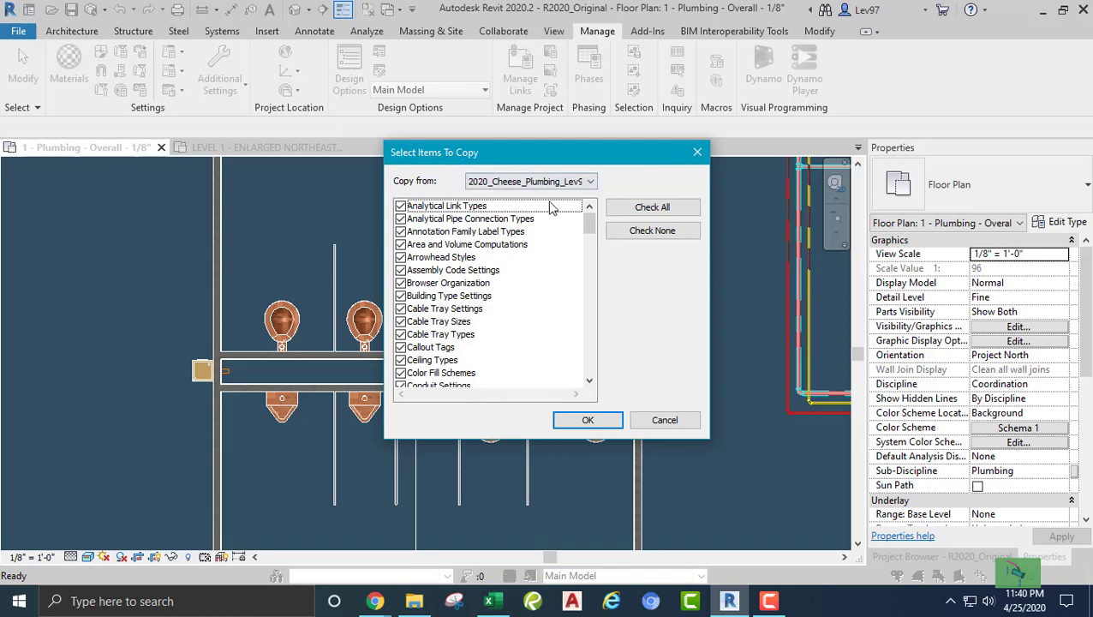
- Keep 2020_Cheese_Plumbing_Lev97 as the source, clear all categories and tick only Pipe Types
click(591, 183)
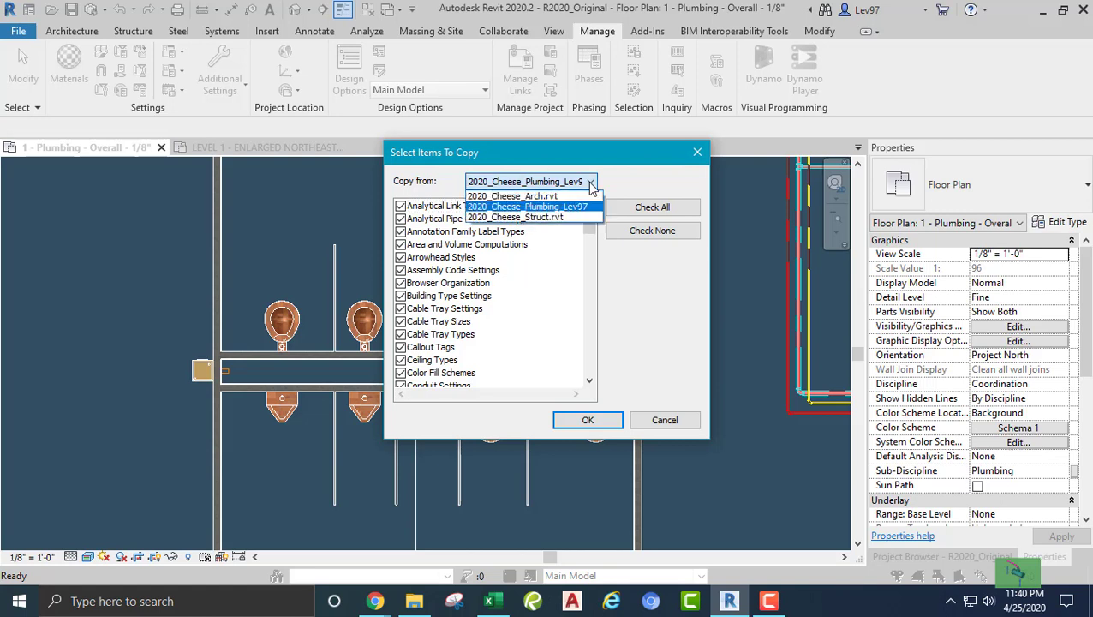
click(592, 185)
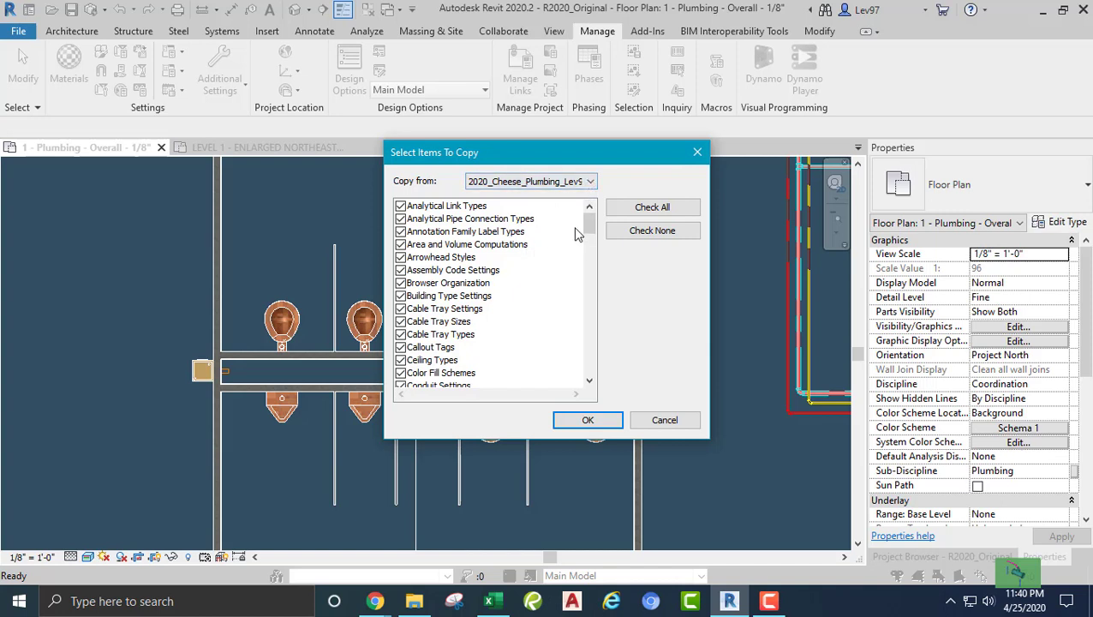
click(592, 182)
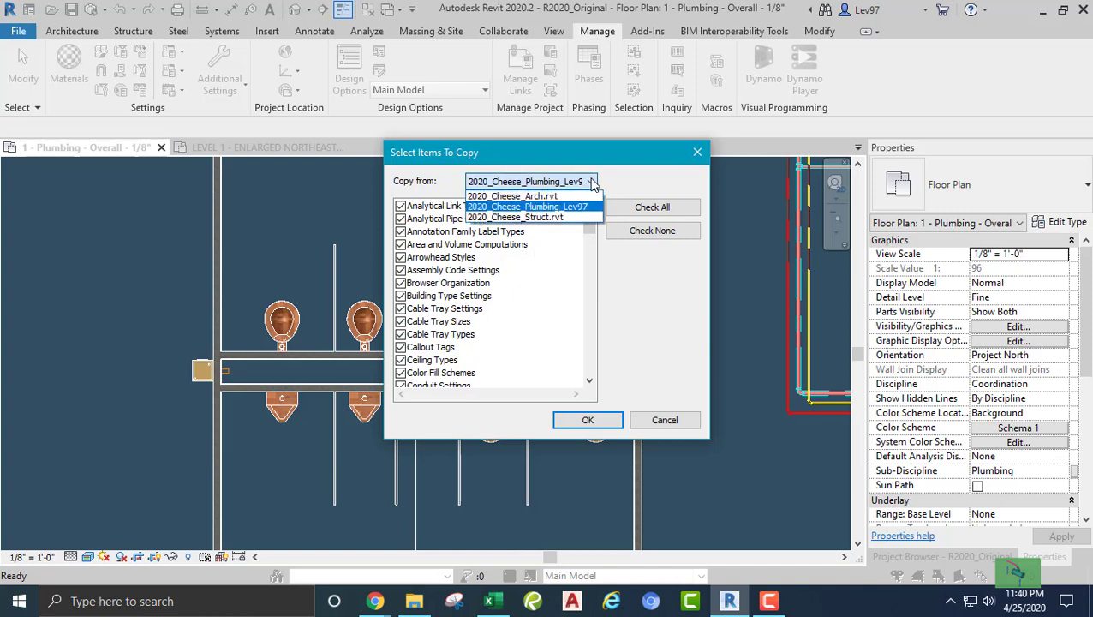
click(506, 208)
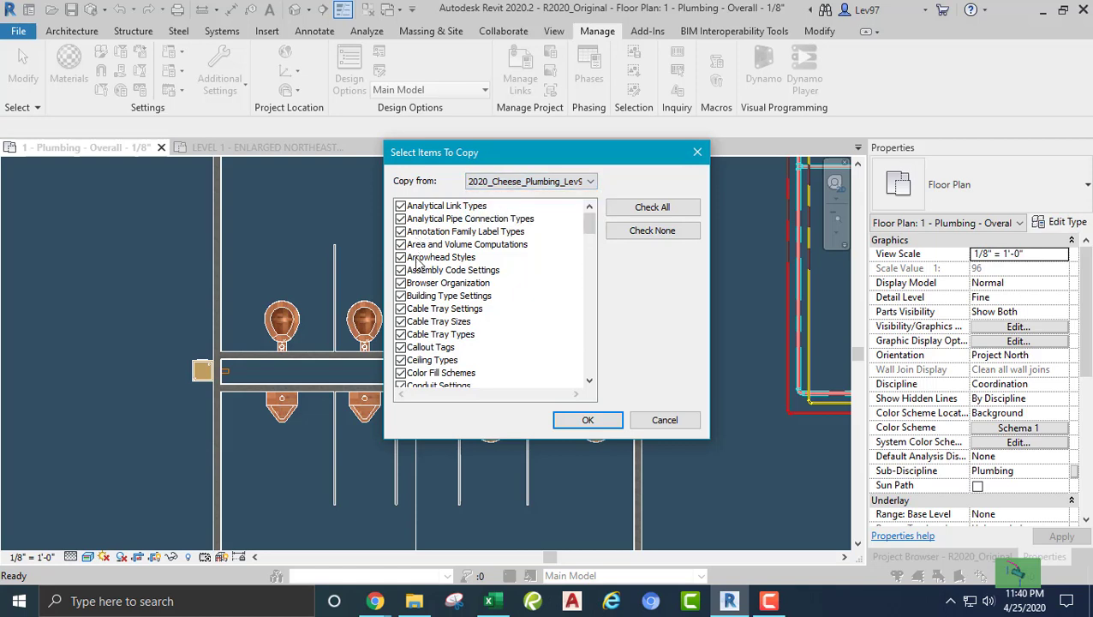
click(634, 234)
scroll(482, 289, down, 9)
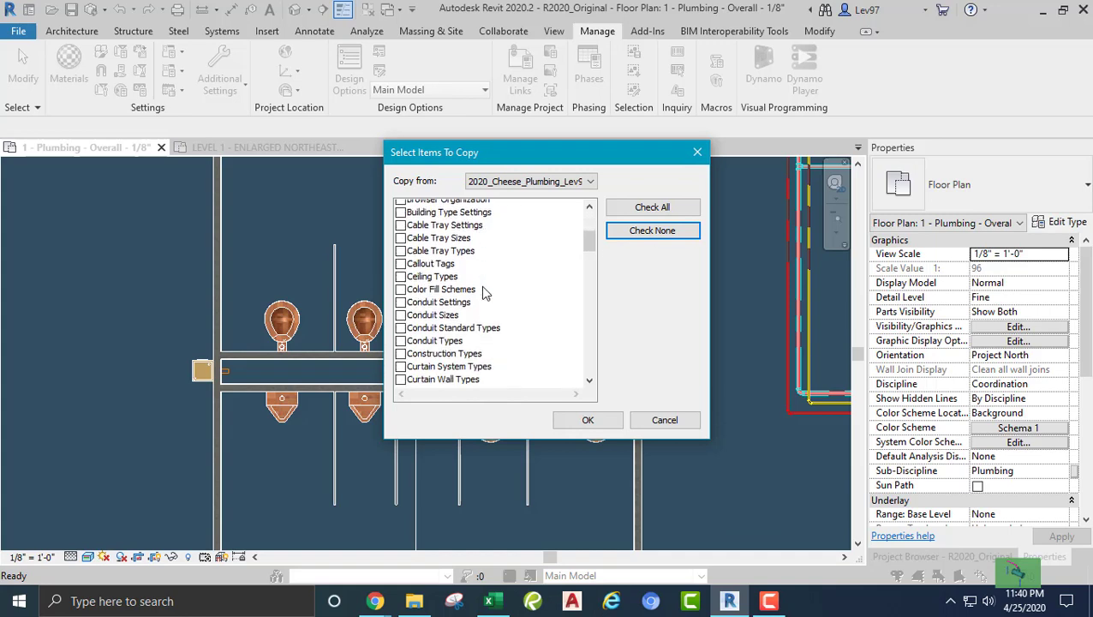
scroll(483, 289, down, 7)
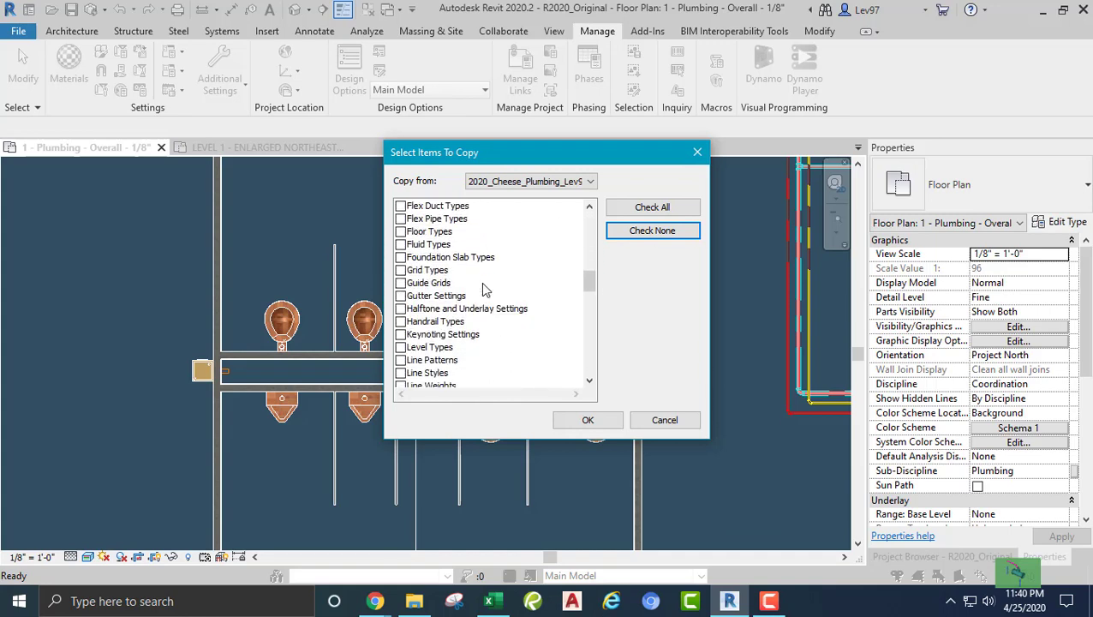
scroll(486, 282, down, 2)
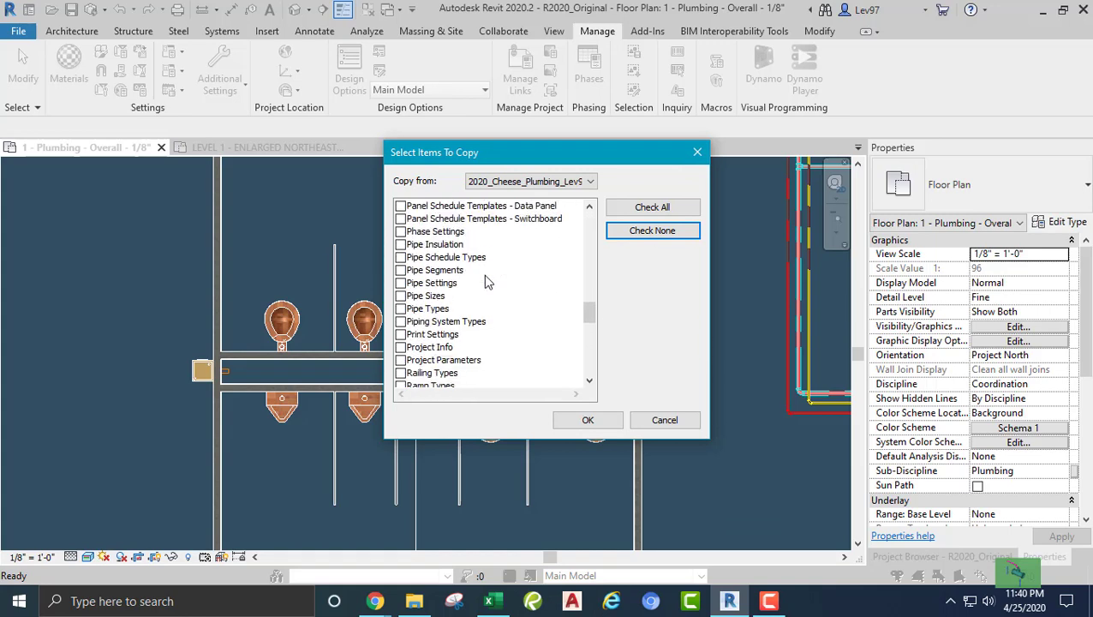
click(401, 309)
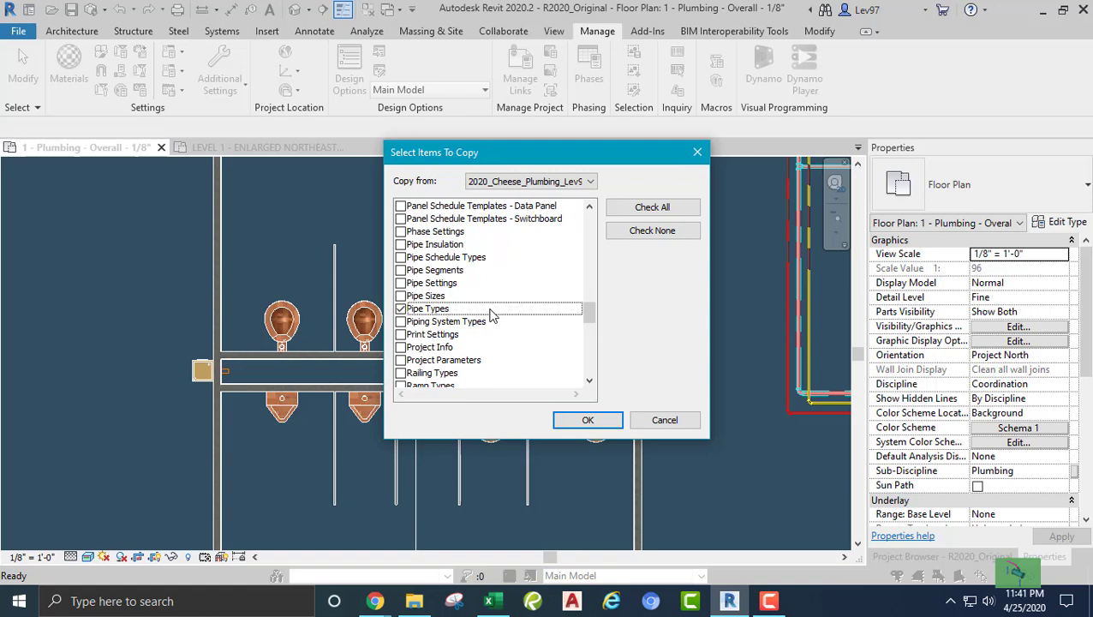
- Reselect Lev97 as source, cancel the transfer and return to the Level 1 Enlarged Northeast plan
scroll(492, 314, down, 5)
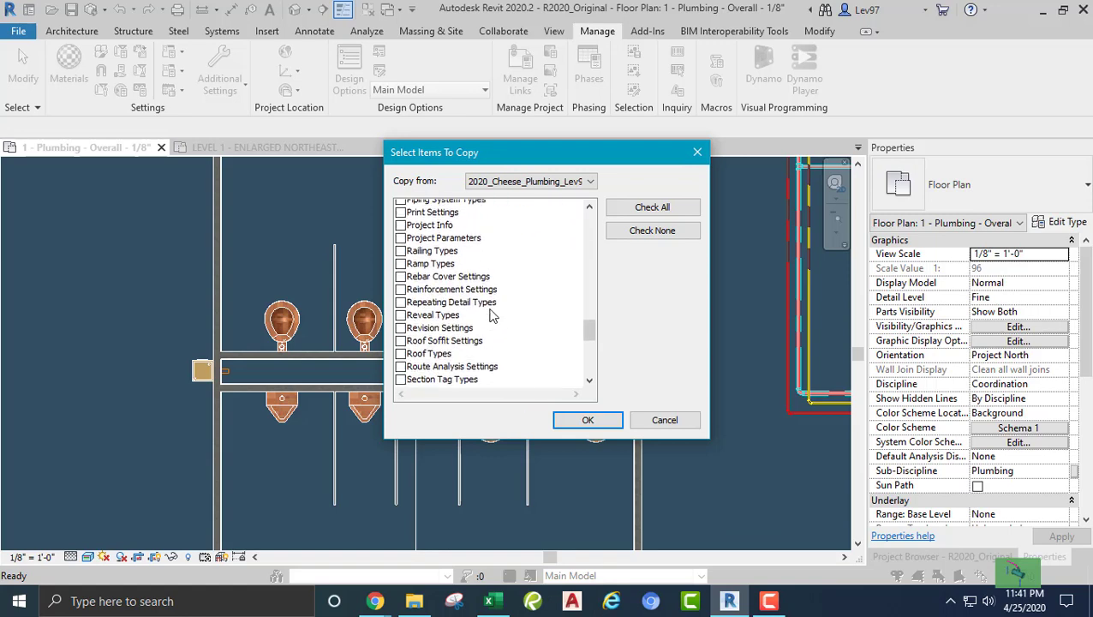
scroll(493, 315, up, 5)
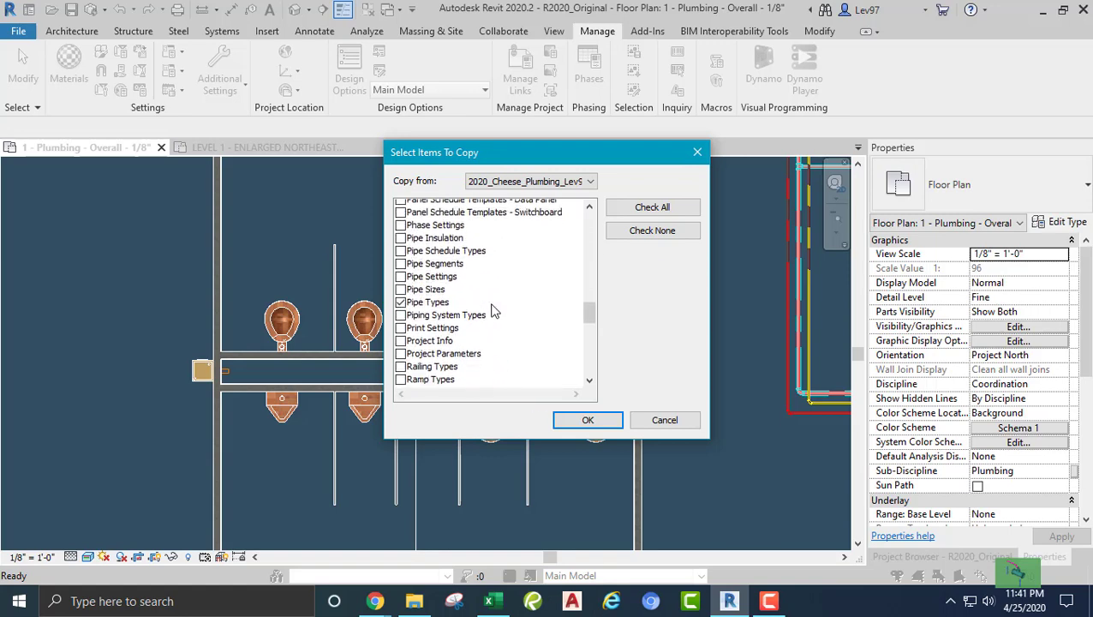
scroll(493, 310, up, 2)
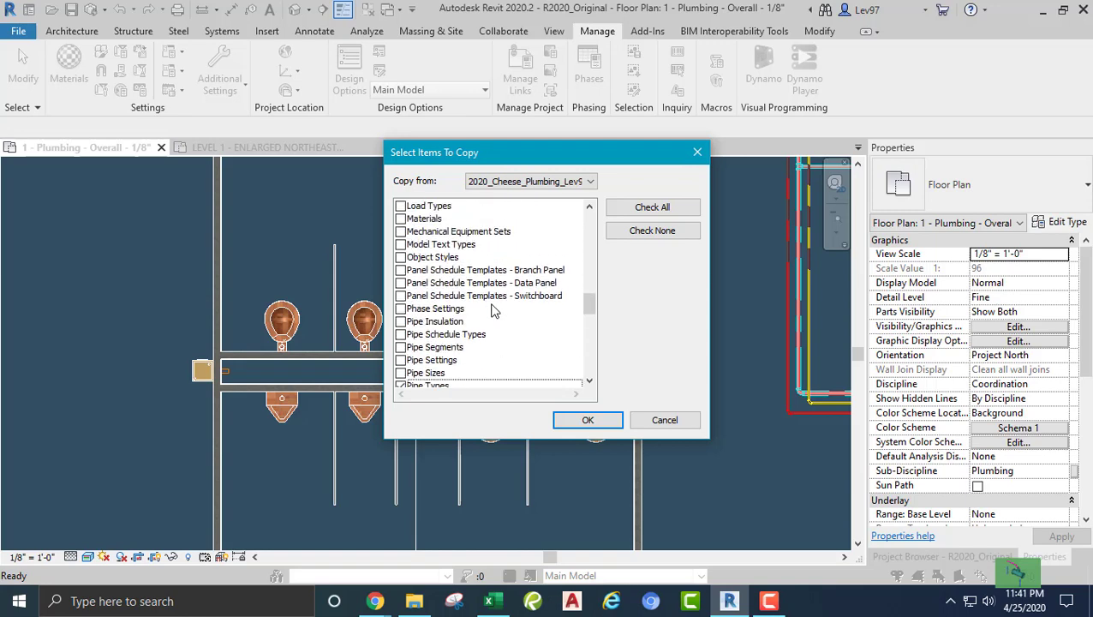
scroll(493, 311, down, 1)
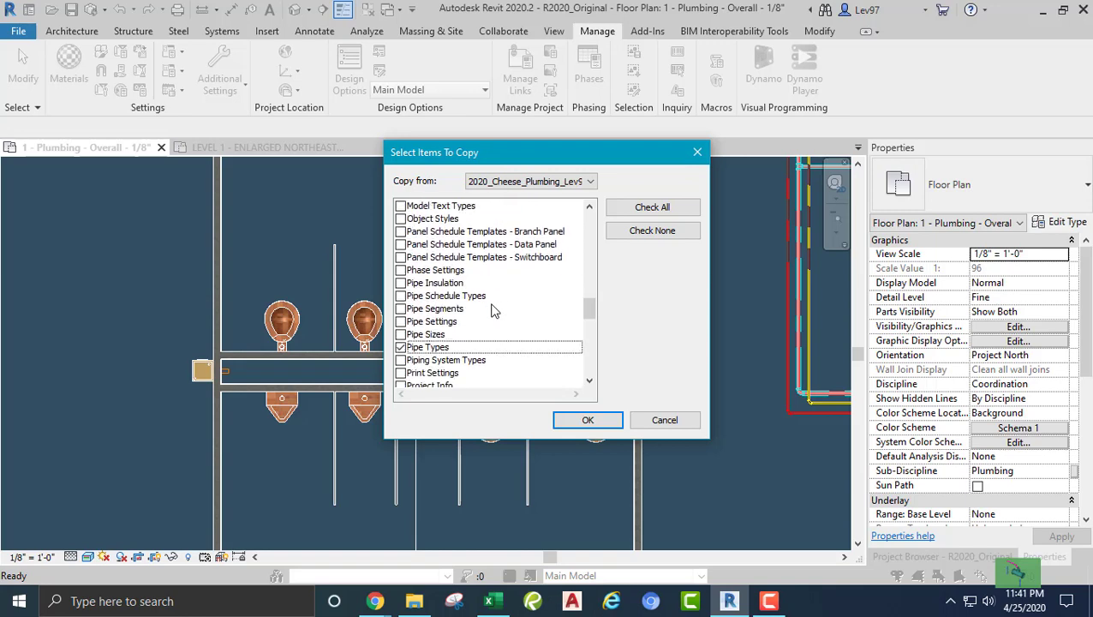
scroll(492, 310, down, 1)
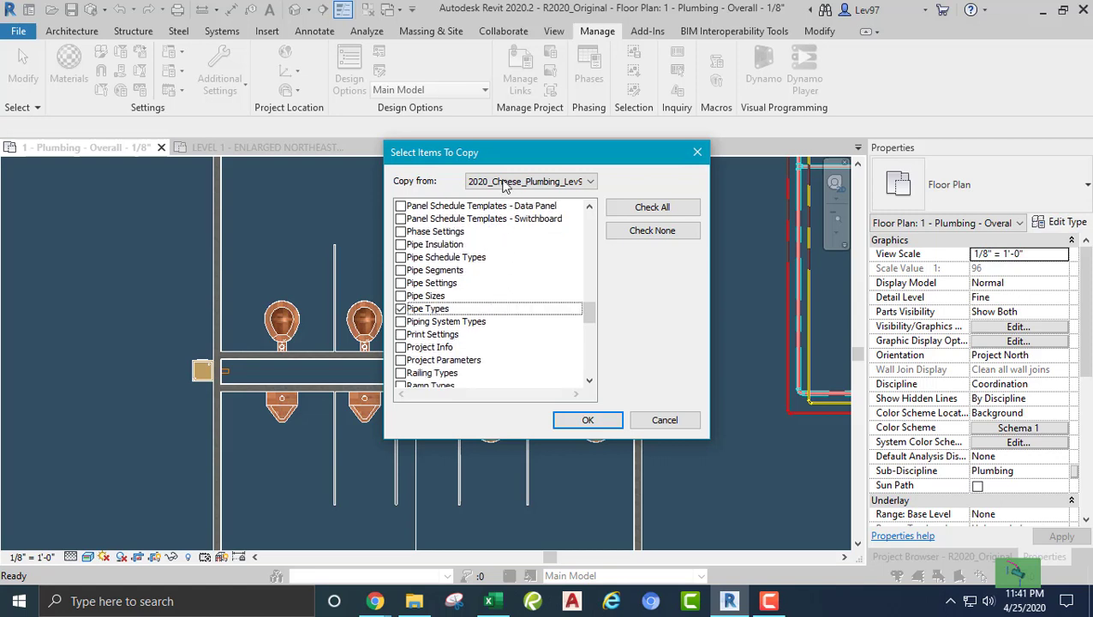
click(591, 183)
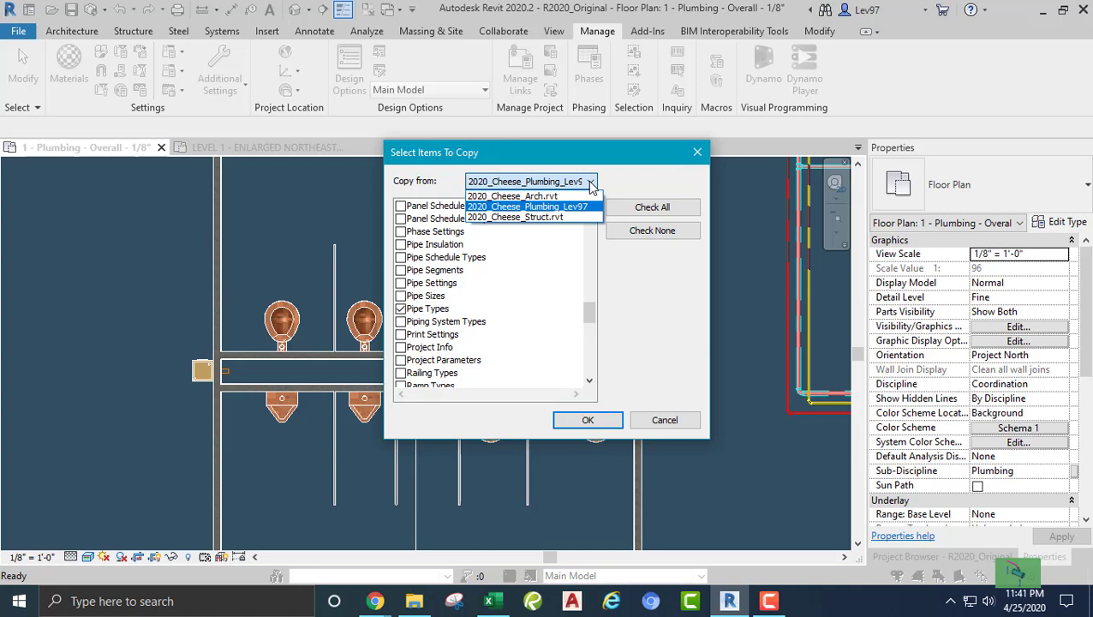
click(532, 208)
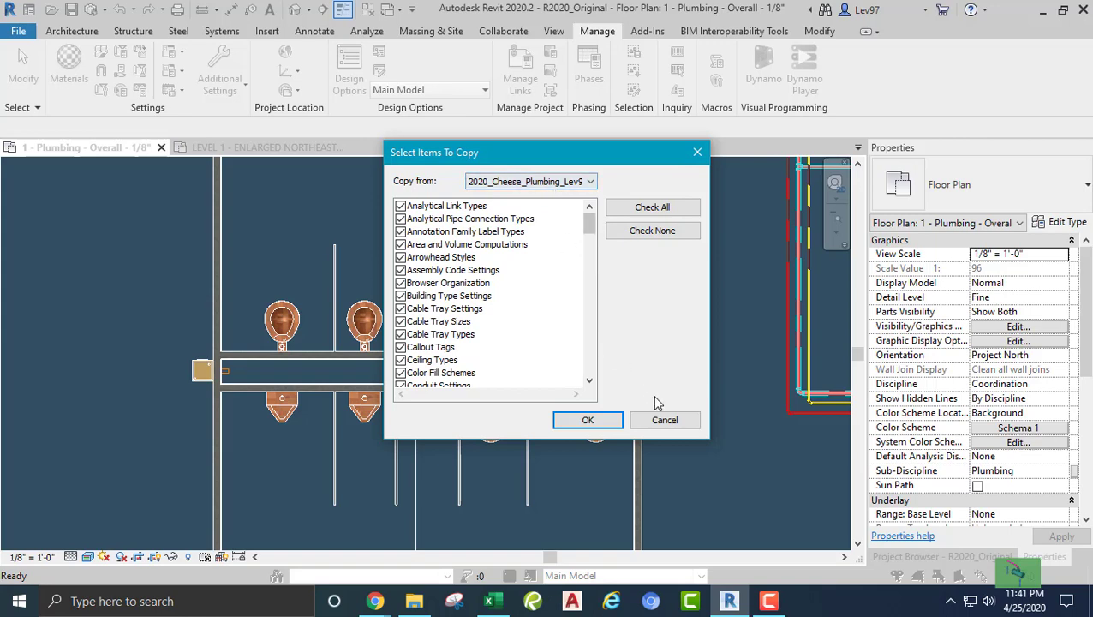
click(674, 425)
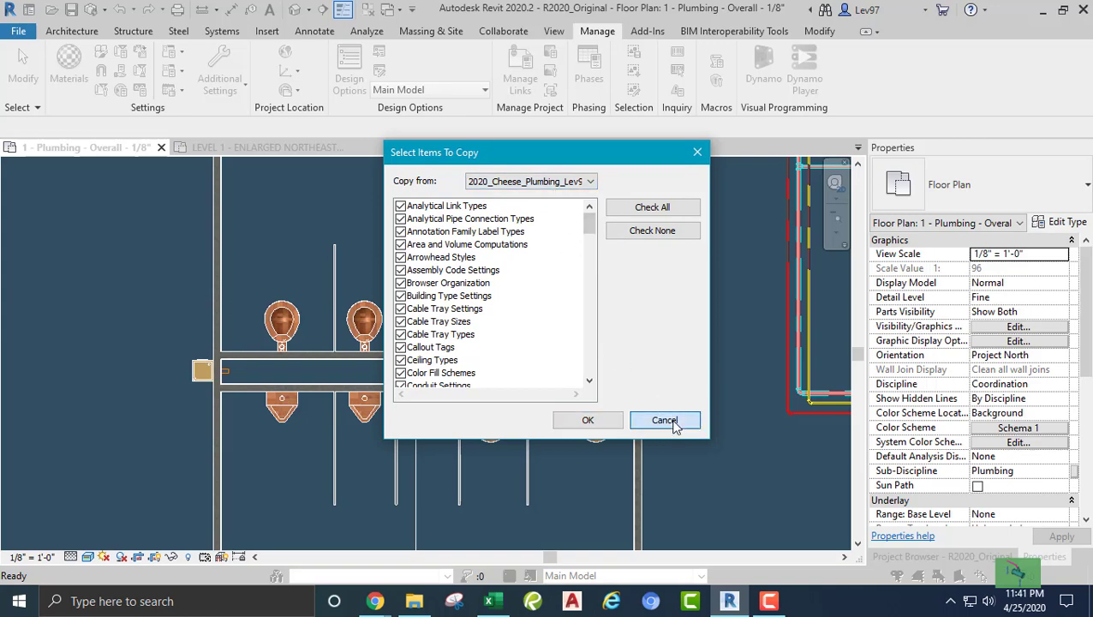
click(263, 147)
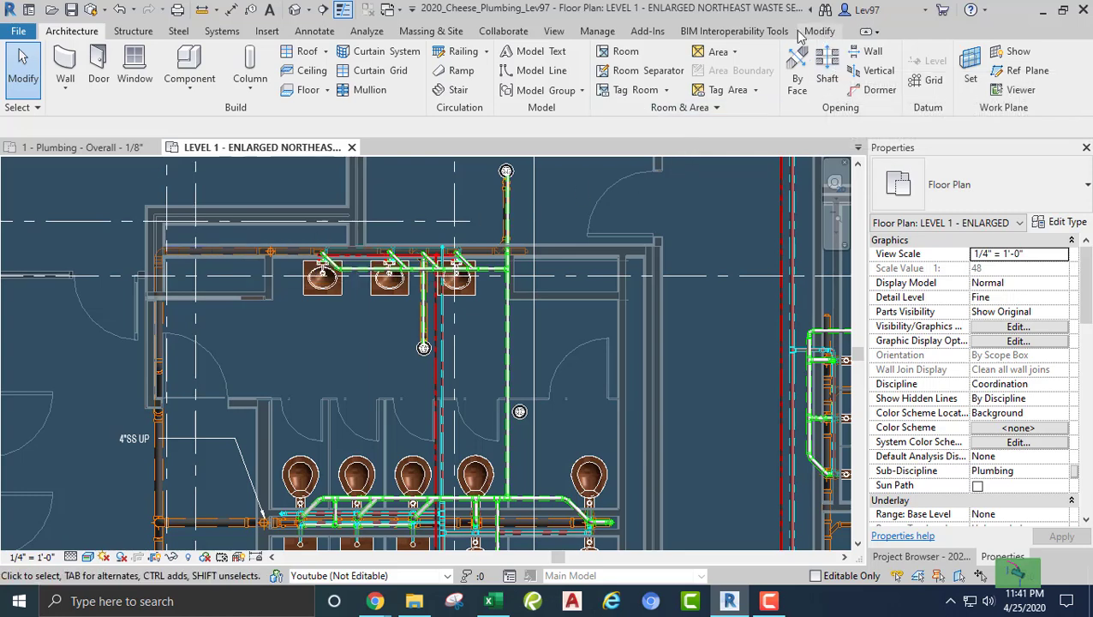
- Transfer only Pipe Types from R2020_Original into Lev97 through Transfer Project Standards
click(602, 33)
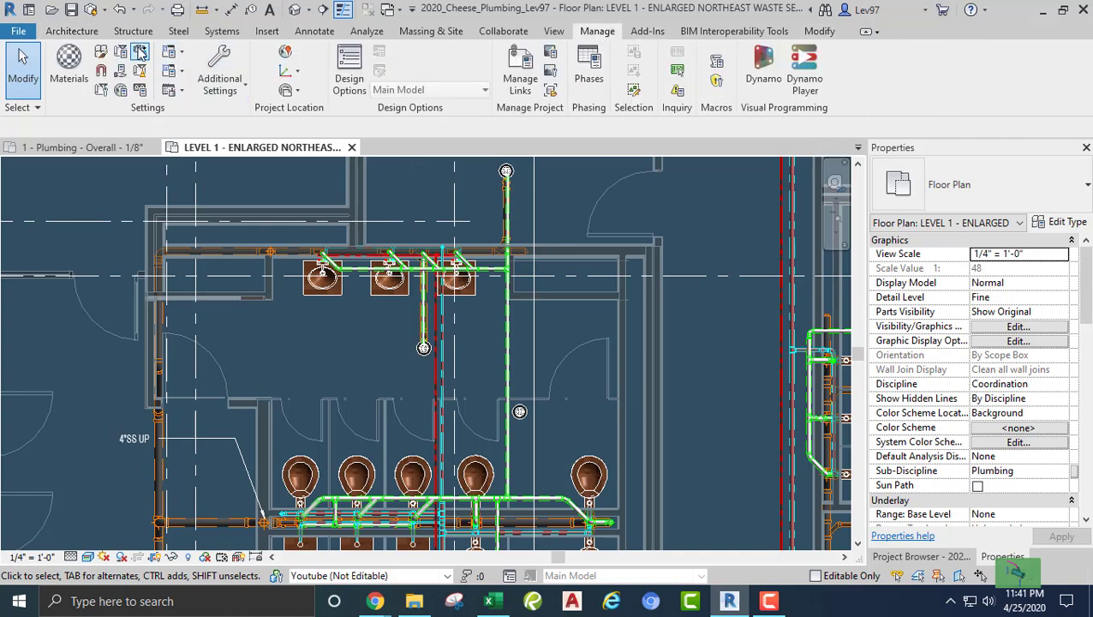
click(182, 55)
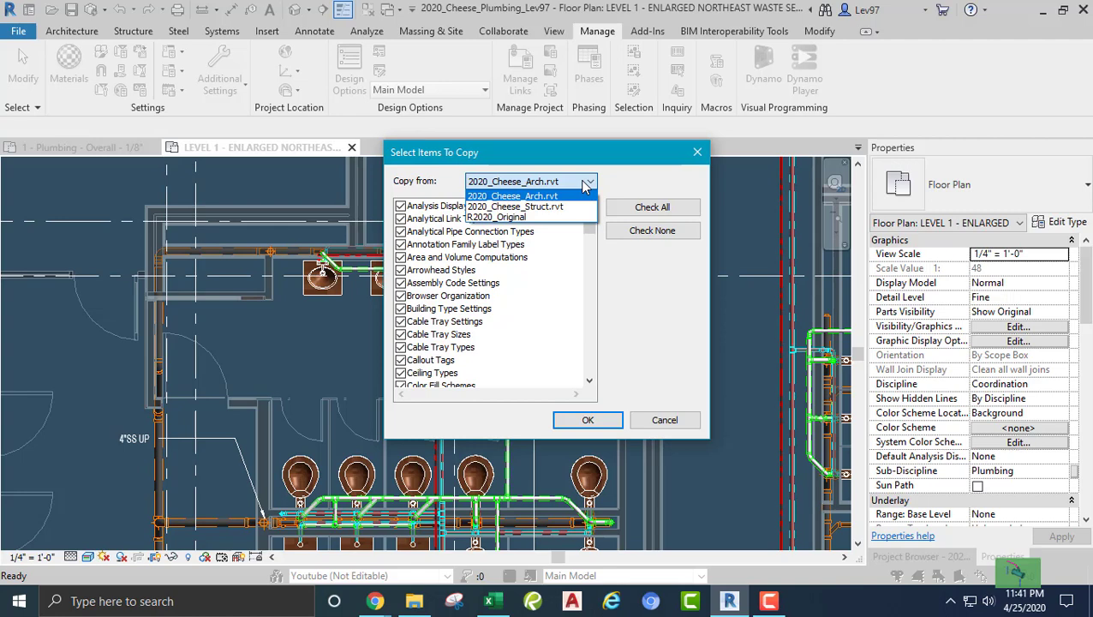
click(496, 217)
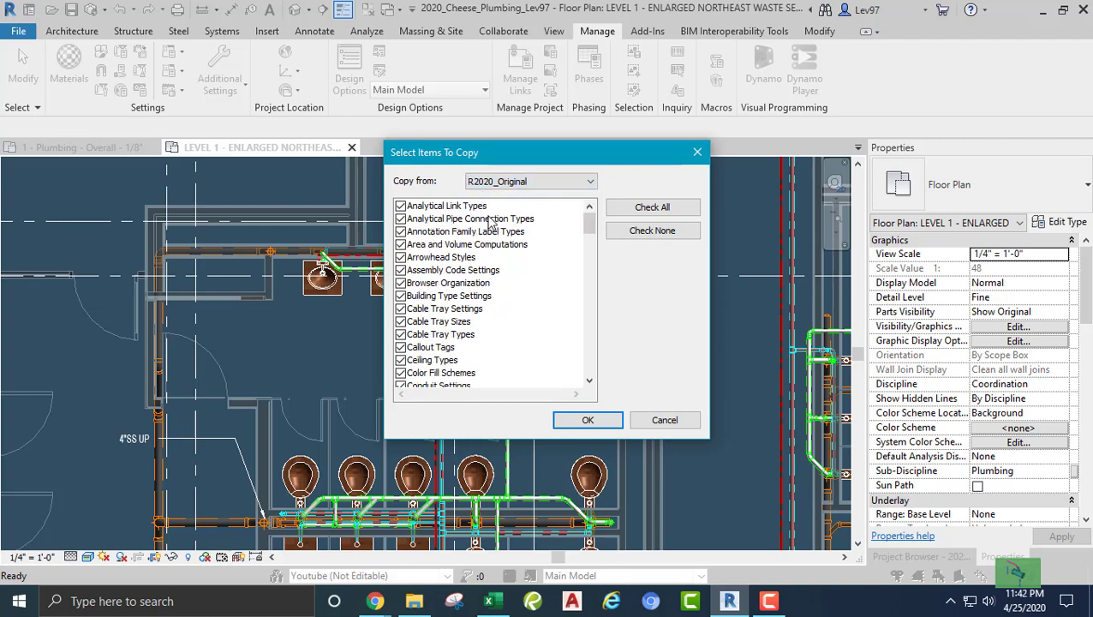
click(651, 231)
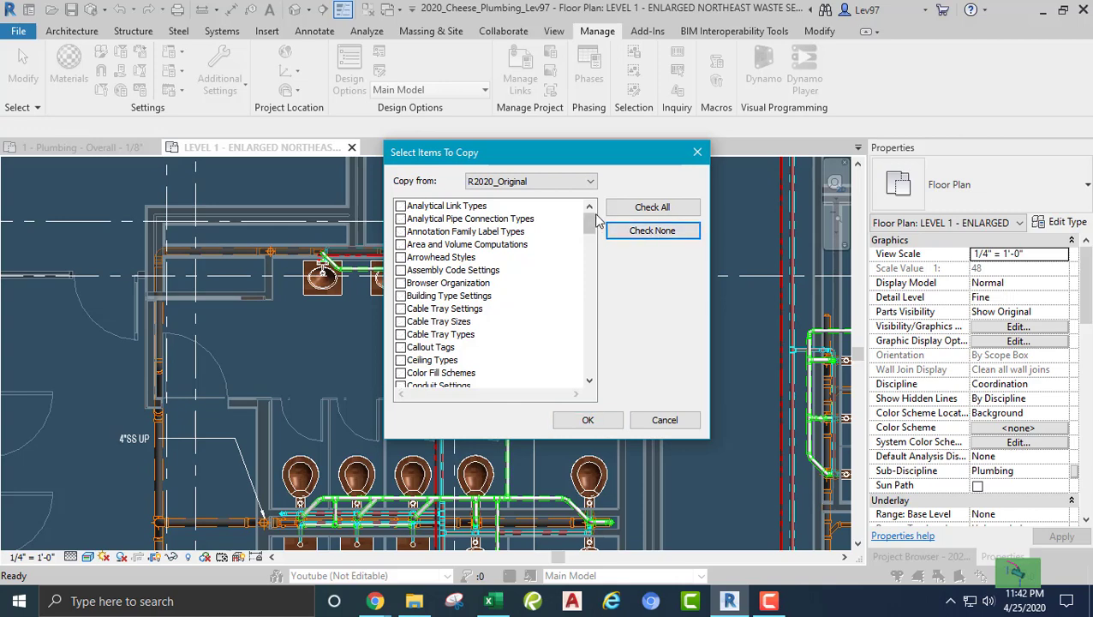
drag(589, 224, 605, 317)
click(400, 321)
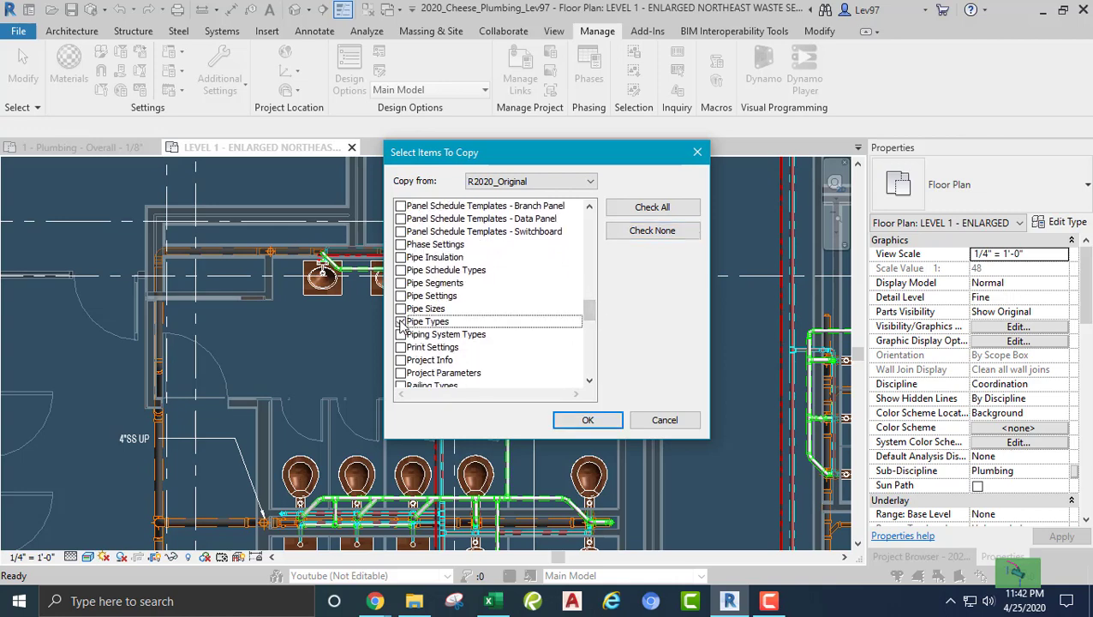
click(400, 321)
click(588, 419)
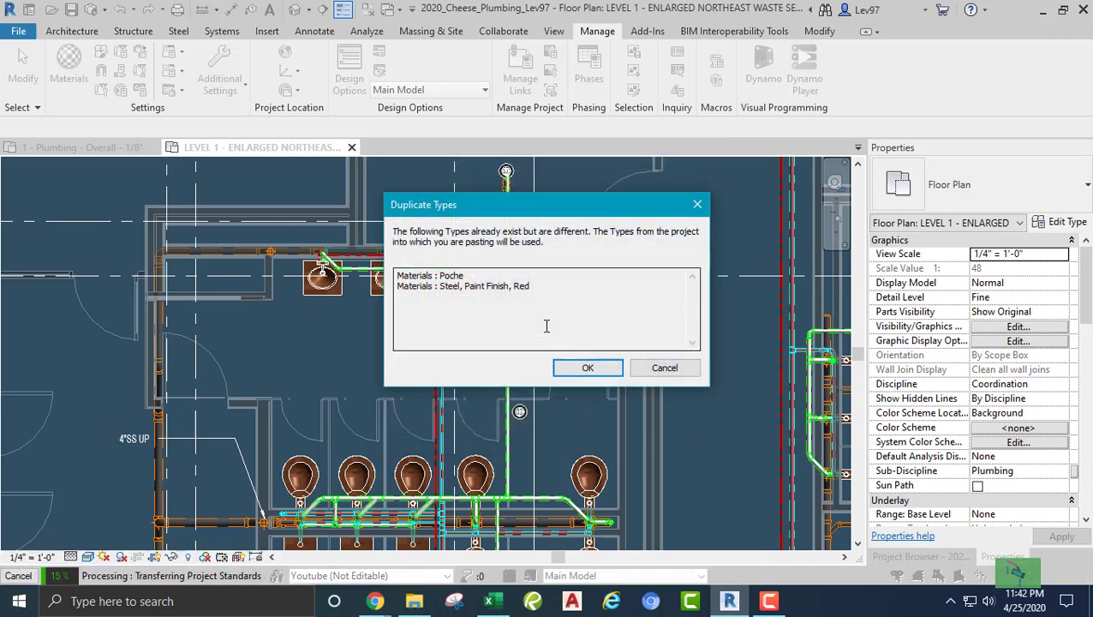
- Keep the existing materials, add New Only pipe types, and dismiss the PVC DWV bend rename warning
click(588, 370)
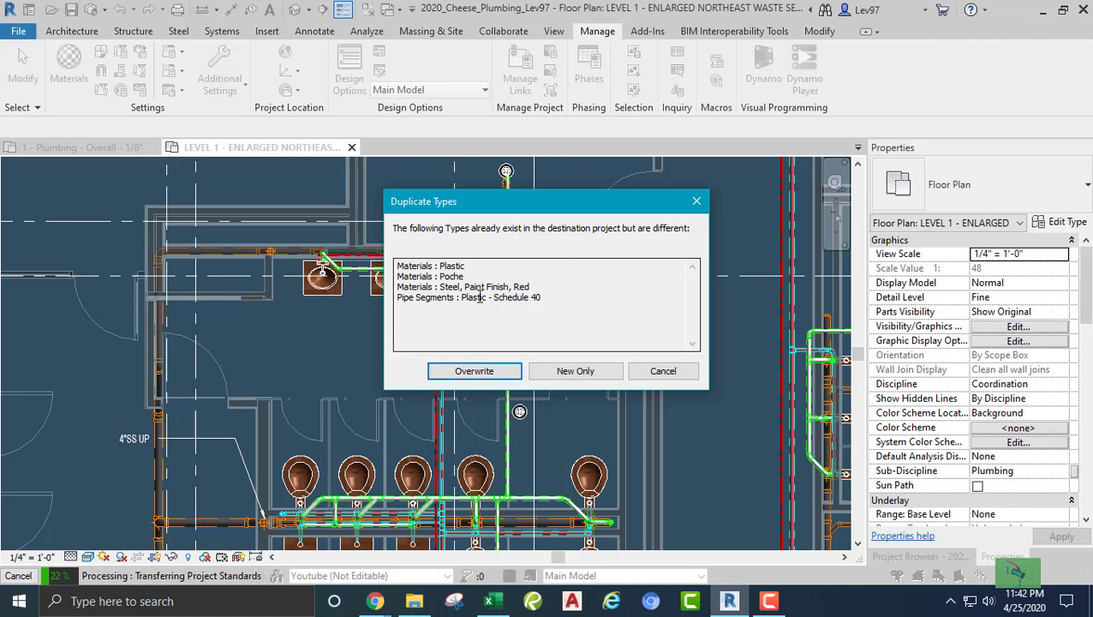
click(576, 372)
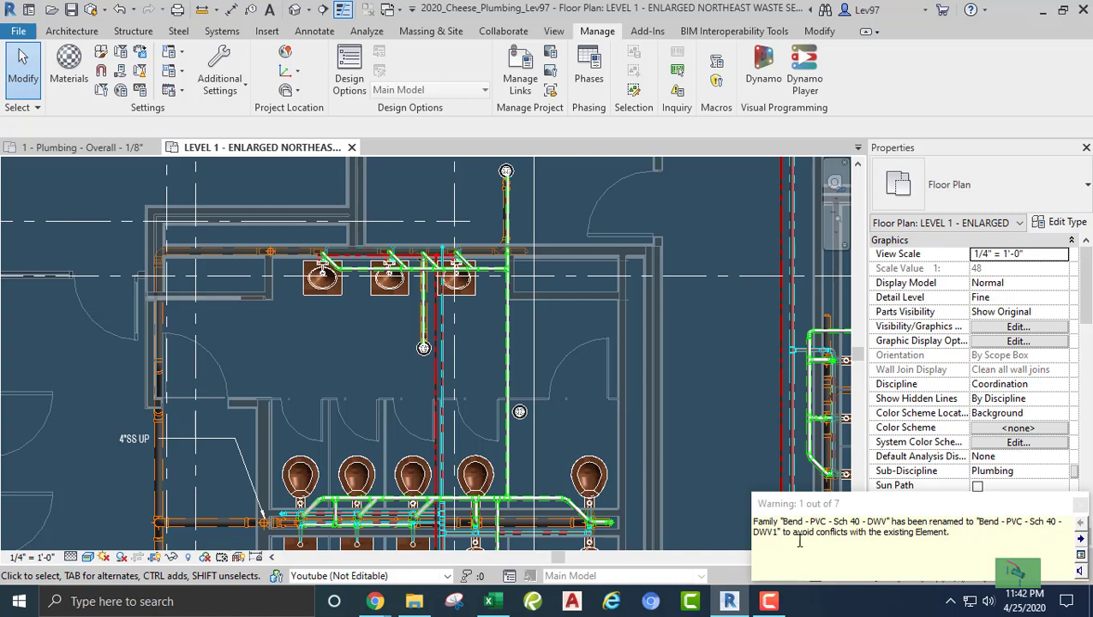
click(1079, 507)
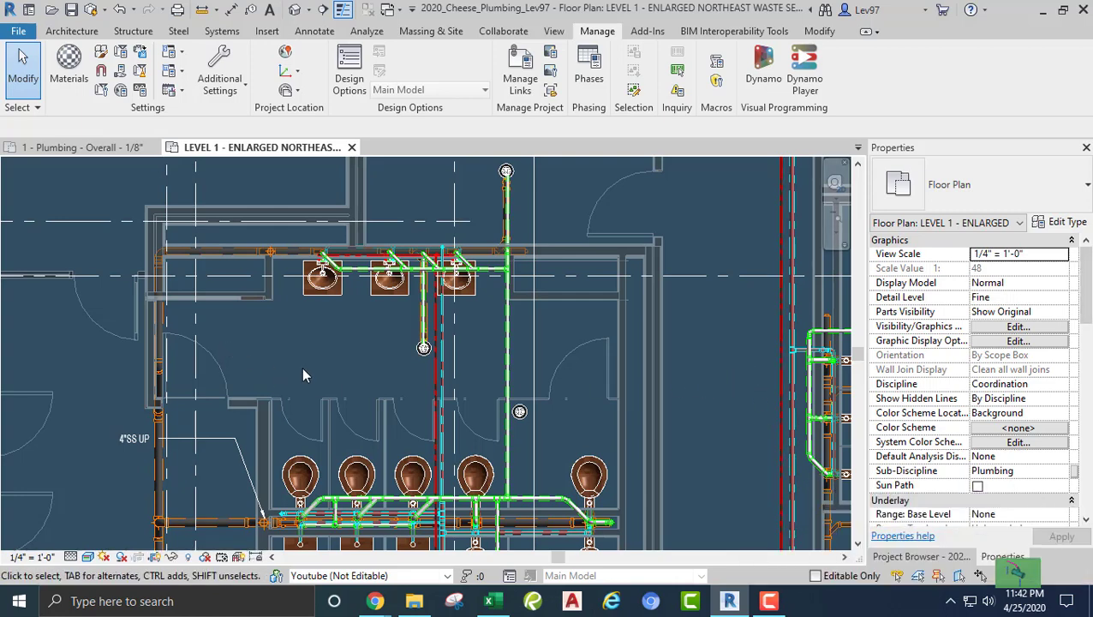
- Change the short 3" waste pipe by the sinks from PVC_Sanitary to the PVC type
click(293, 257)
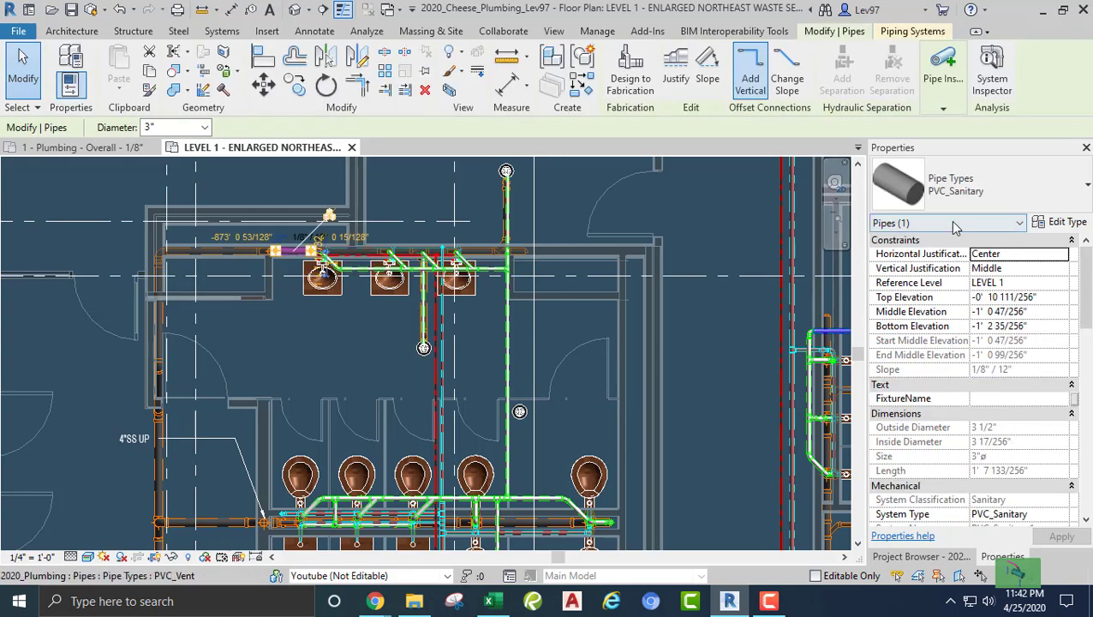
click(1012, 192)
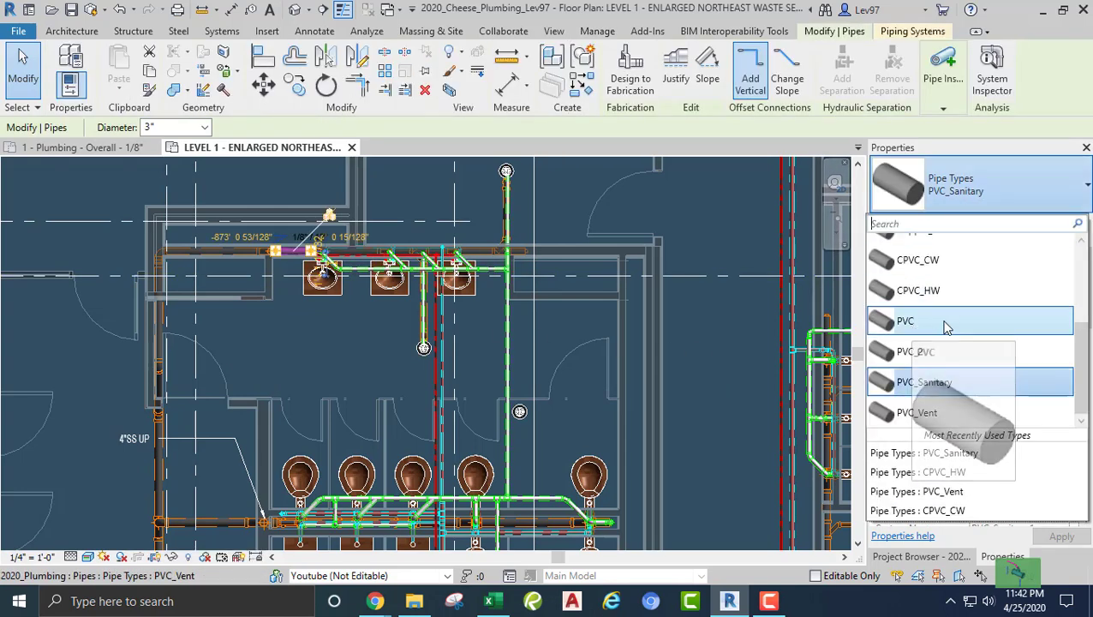
mouse_move(1084, 352)
mouse_down()
mouse_move(1085, 272)
mouse_move(1083, 358)
mouse_up()
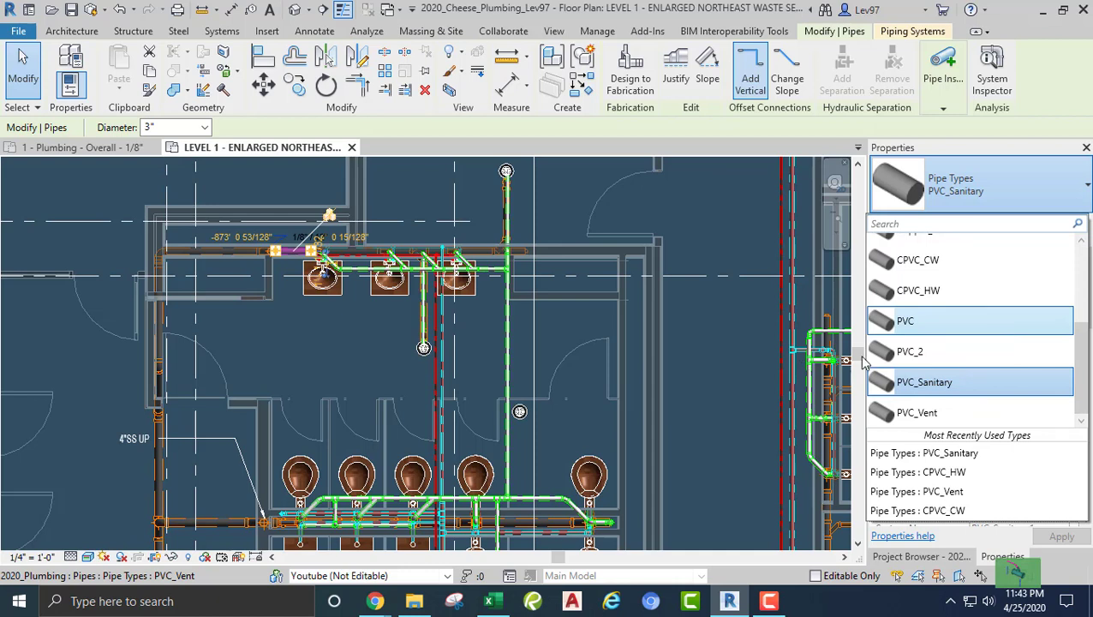
click(929, 322)
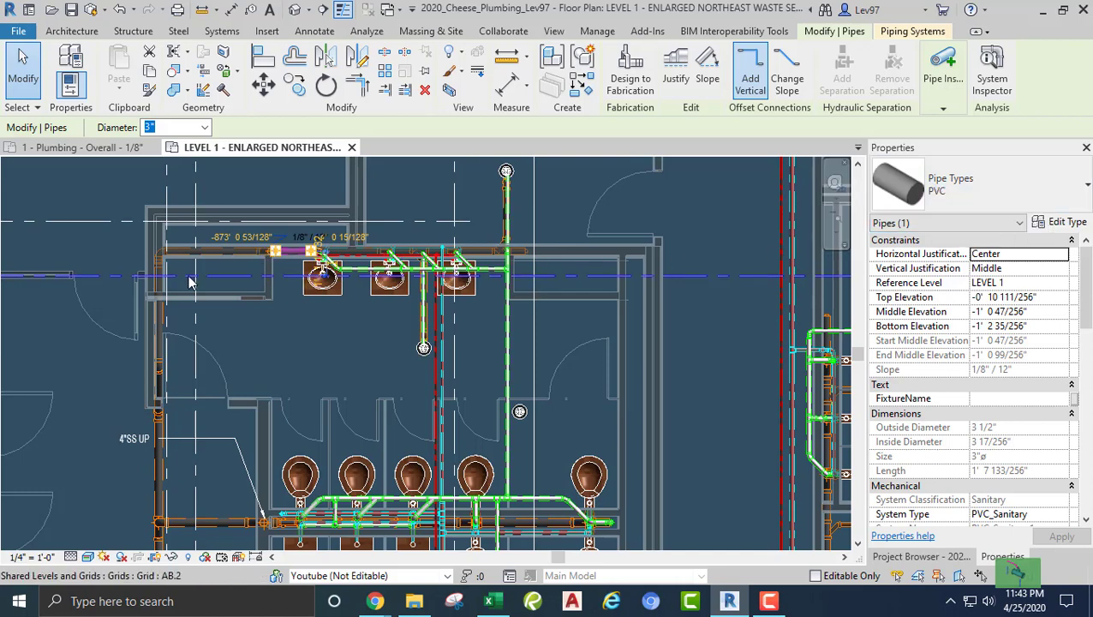
- Compare it with the longer pipe to the left, then view the PVC type properties
click(238, 251)
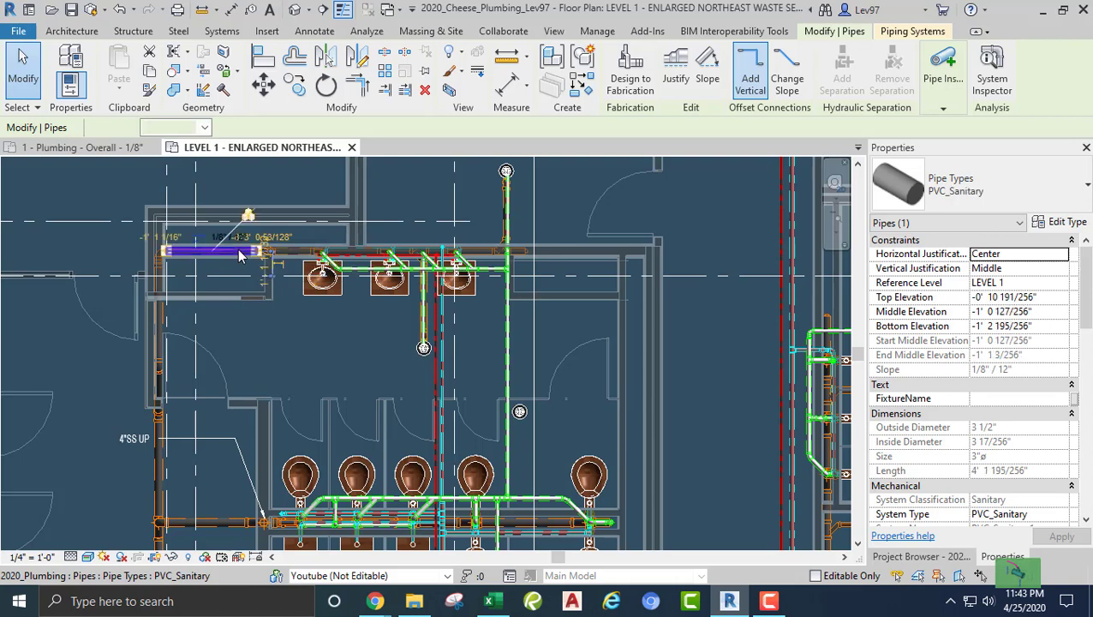
click(291, 251)
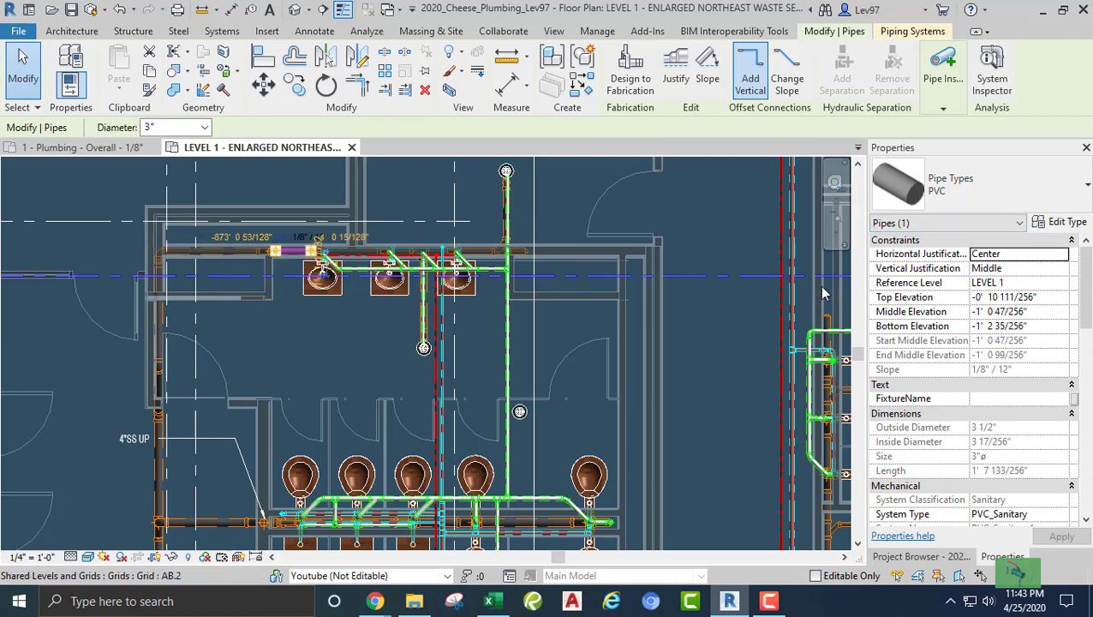
click(1067, 223)
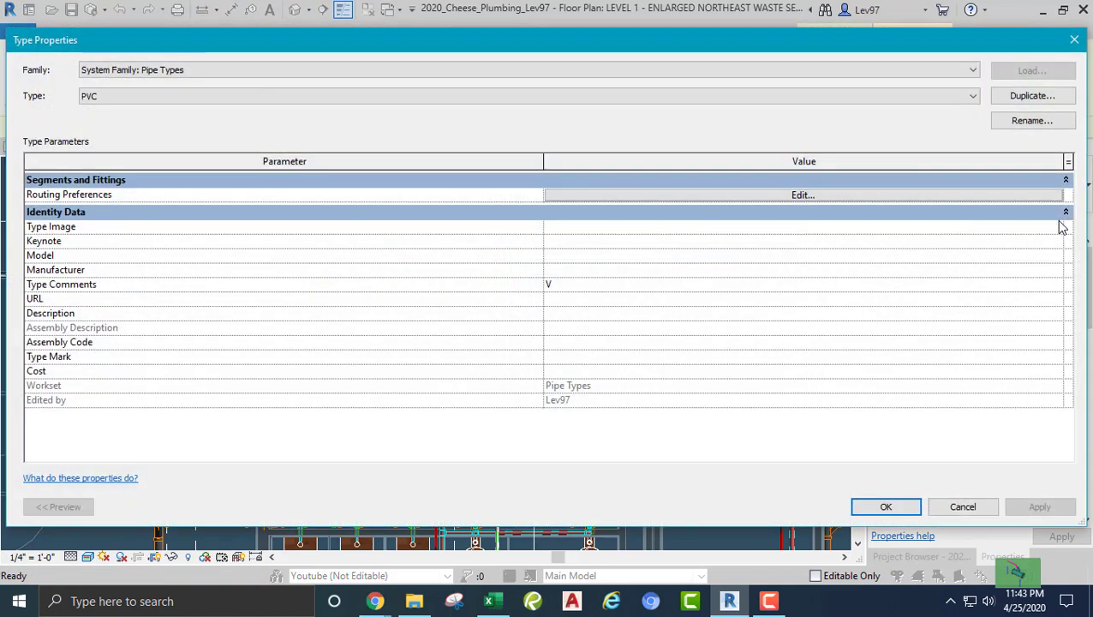
click(742, 196)
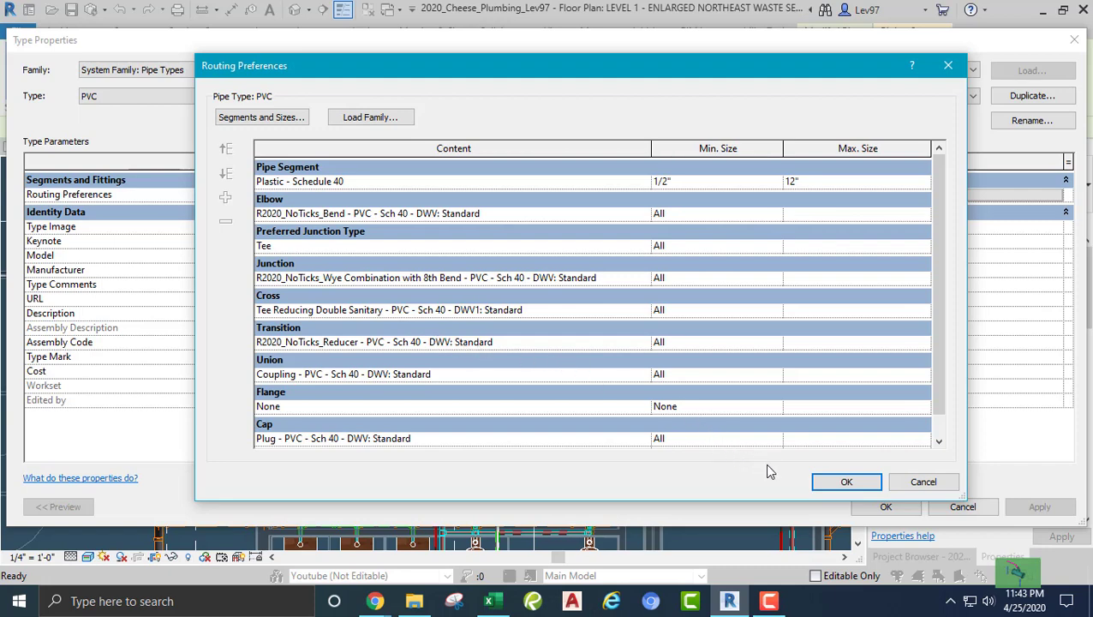
click(924, 481)
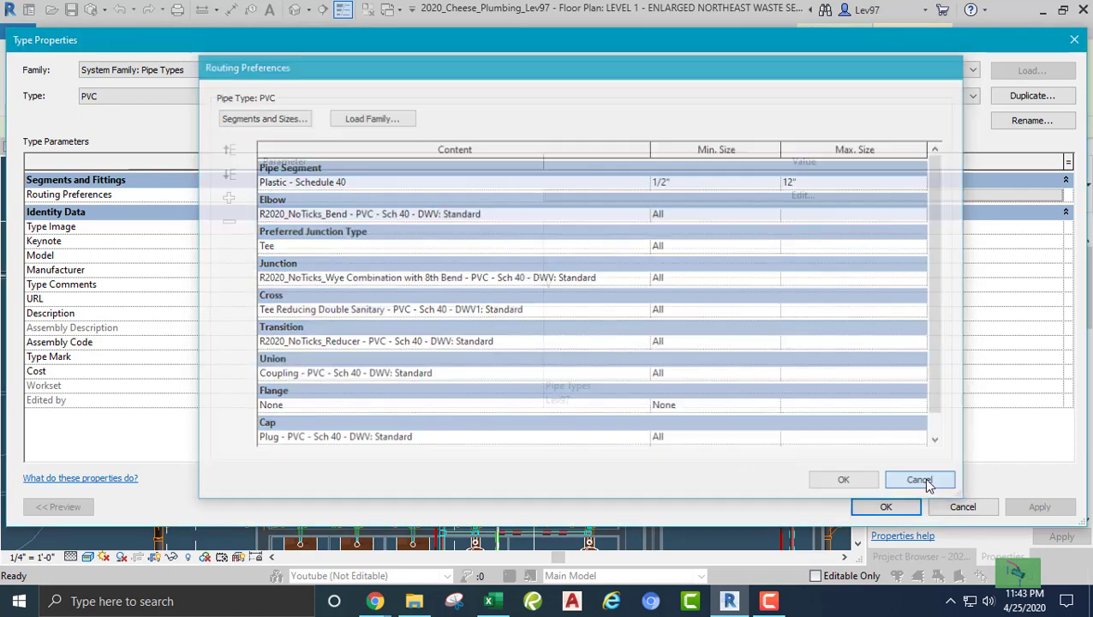
click(964, 507)
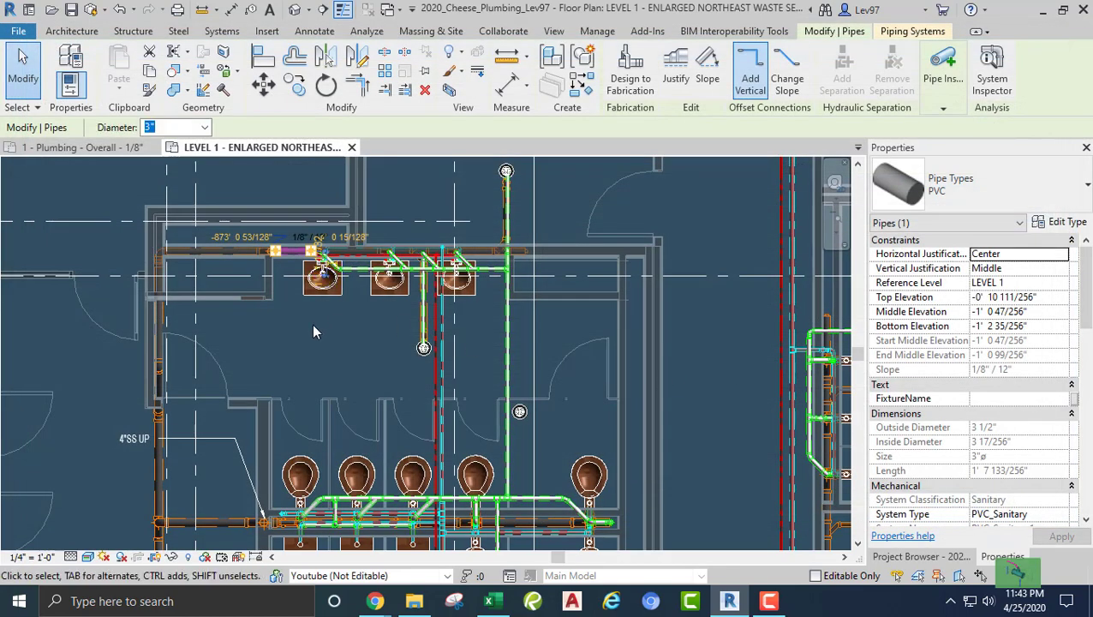
click(311, 319)
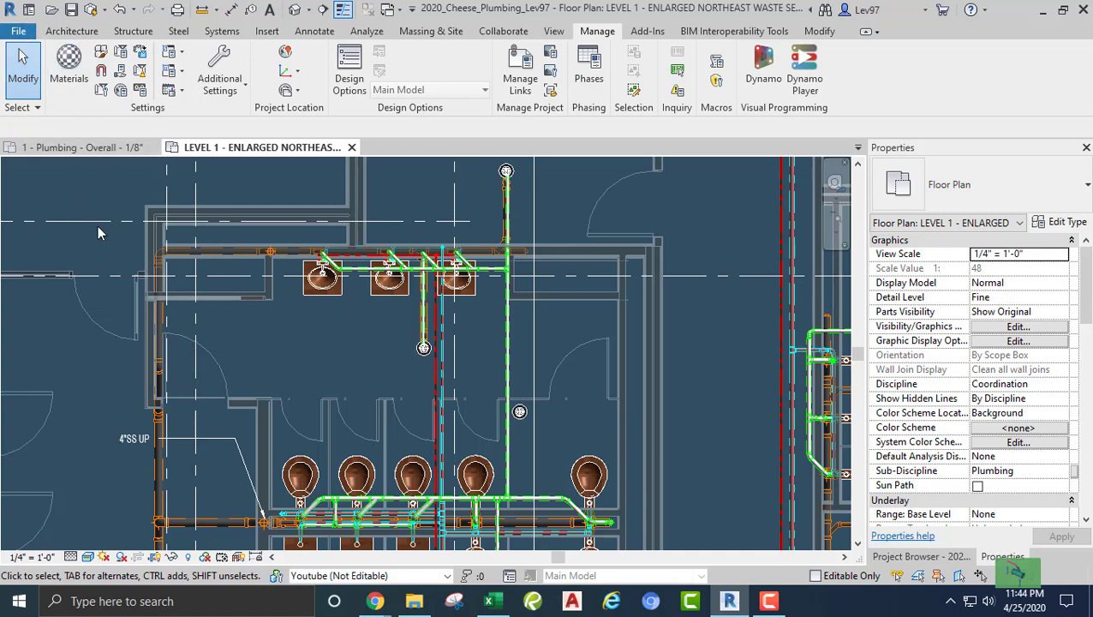
- Look through the File menu's Open options without opening anything, then minimize Revit
click(18, 32)
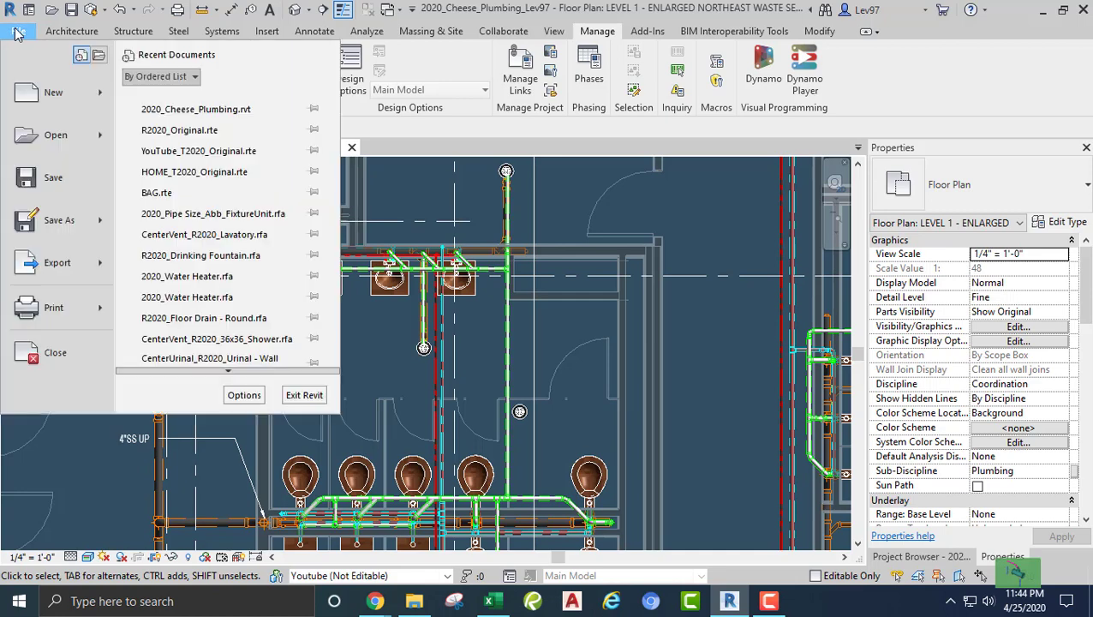
mouse_move(59, 123)
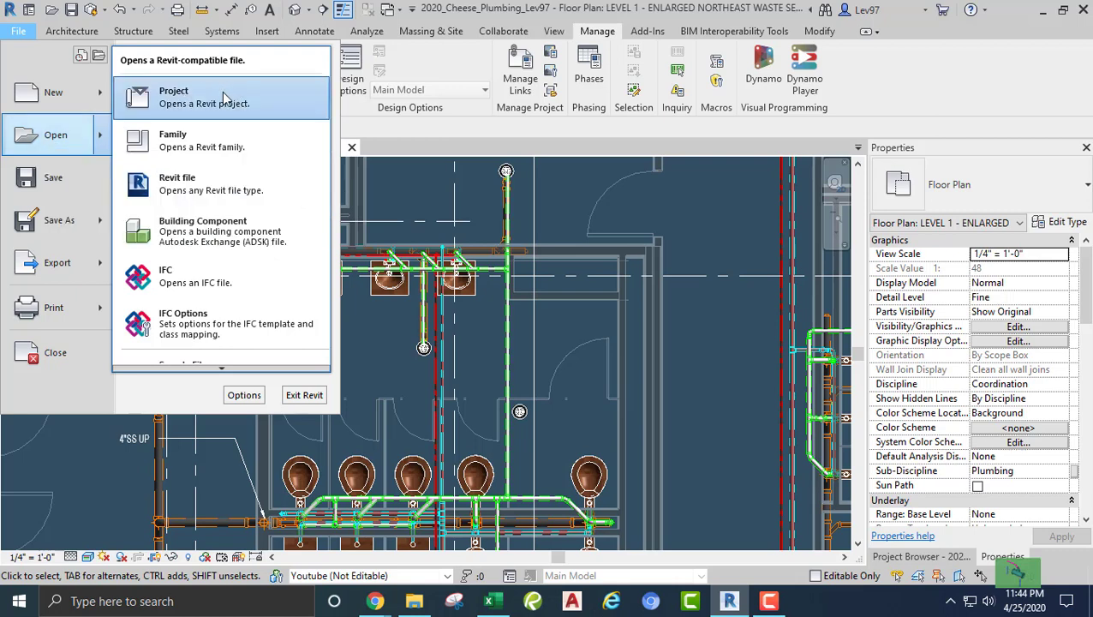
click(371, 334)
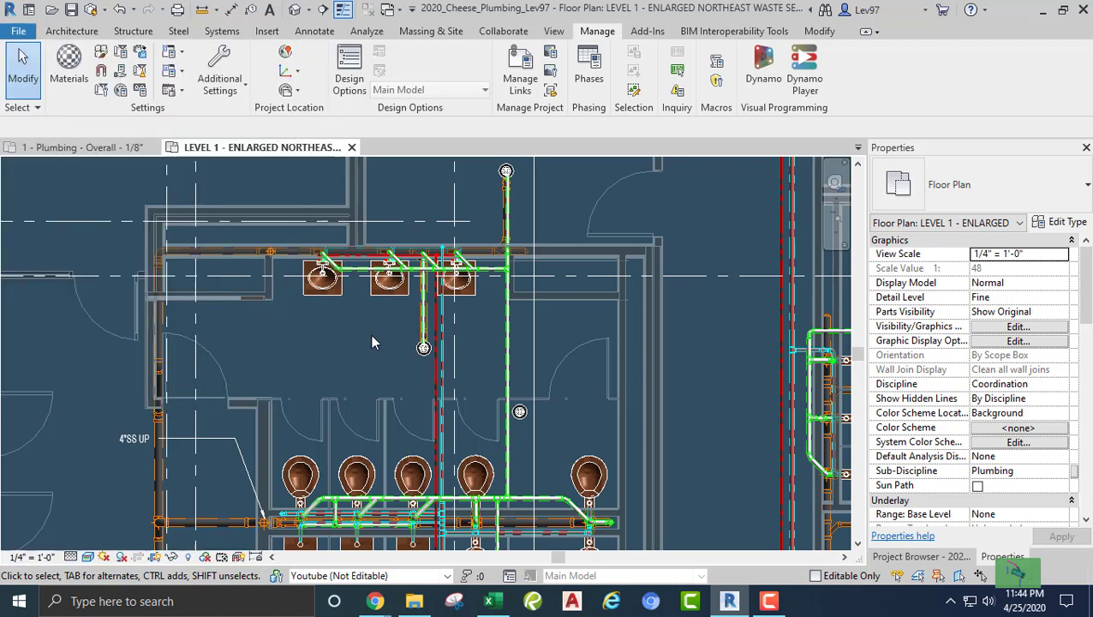
click(1044, 12)
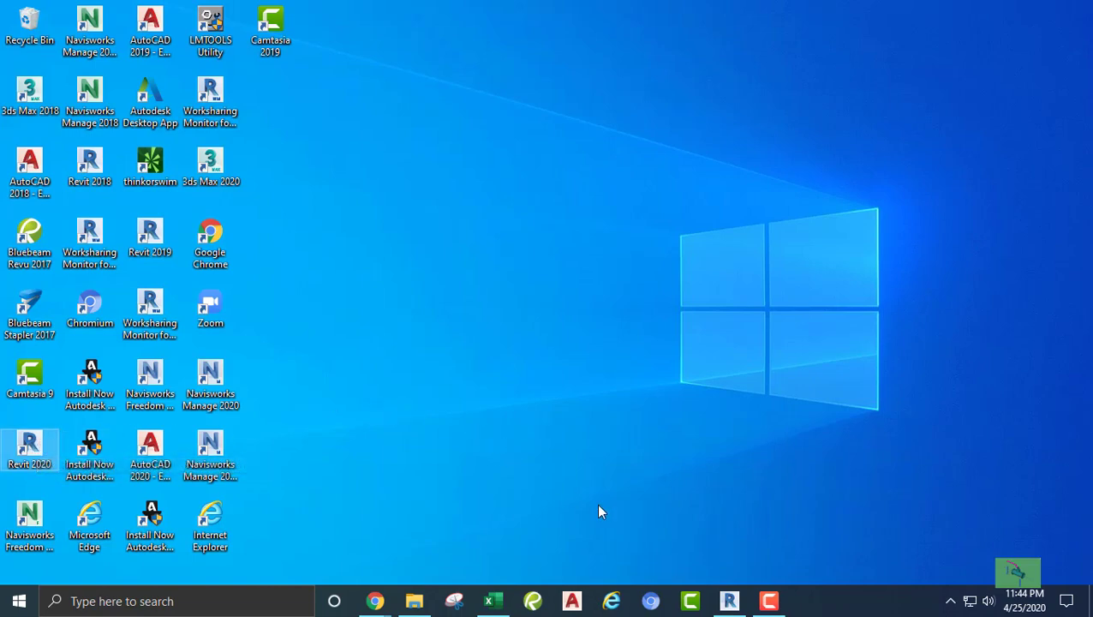
- Restore Revit from the taskbar, back on Lev97's Level 1 Enlarged Northeast Waste plan
click(729, 600)
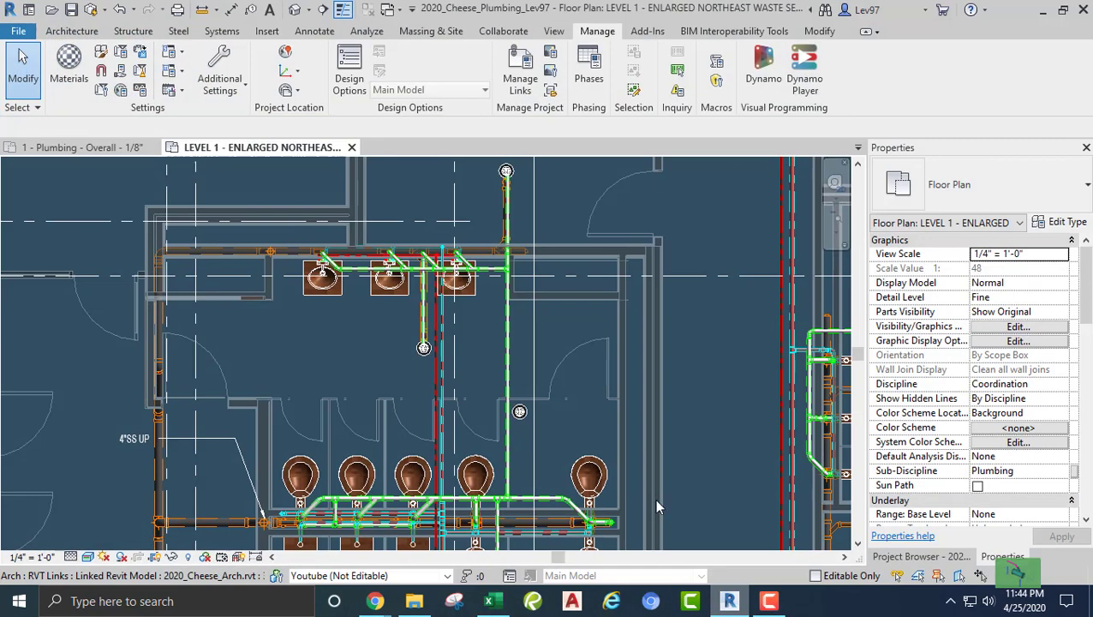